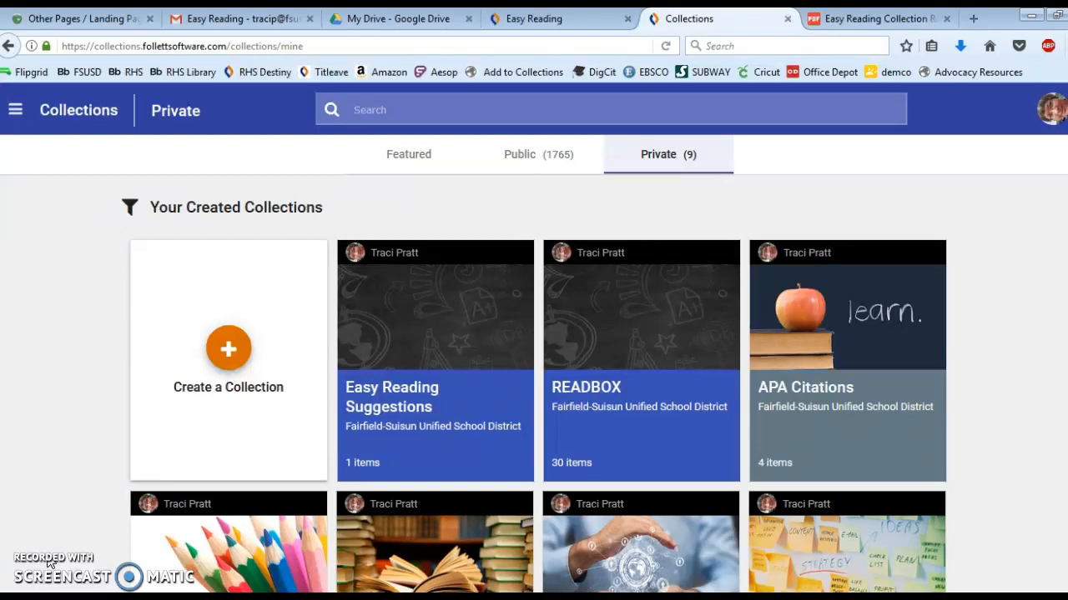
Open the READBOX collection and look through its list of books
click(620, 344)
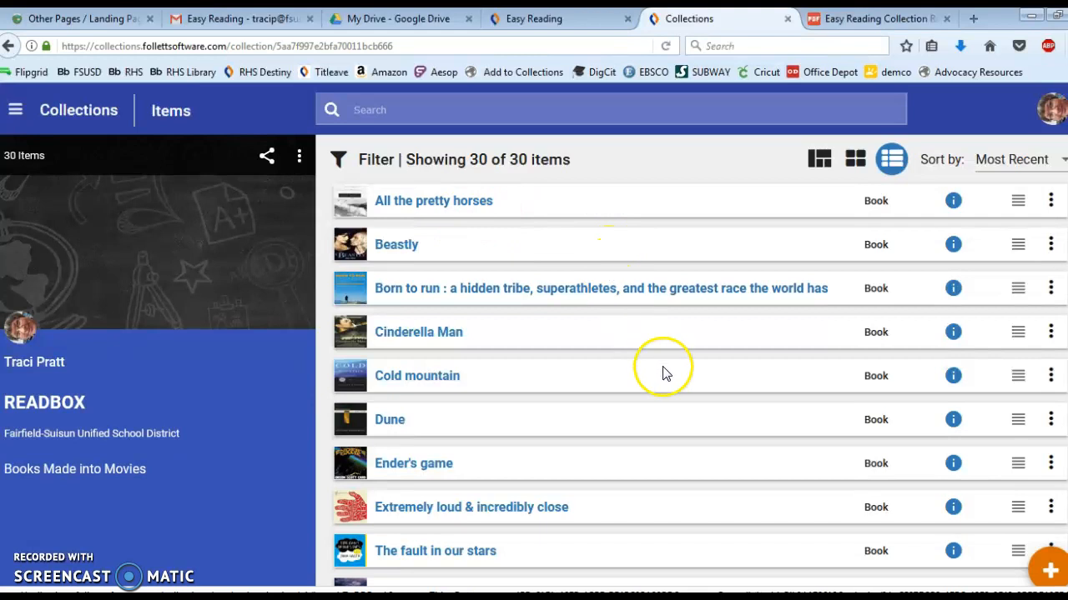
scroll(662, 370, down, 1)
scroll(665, 369, down, 1)
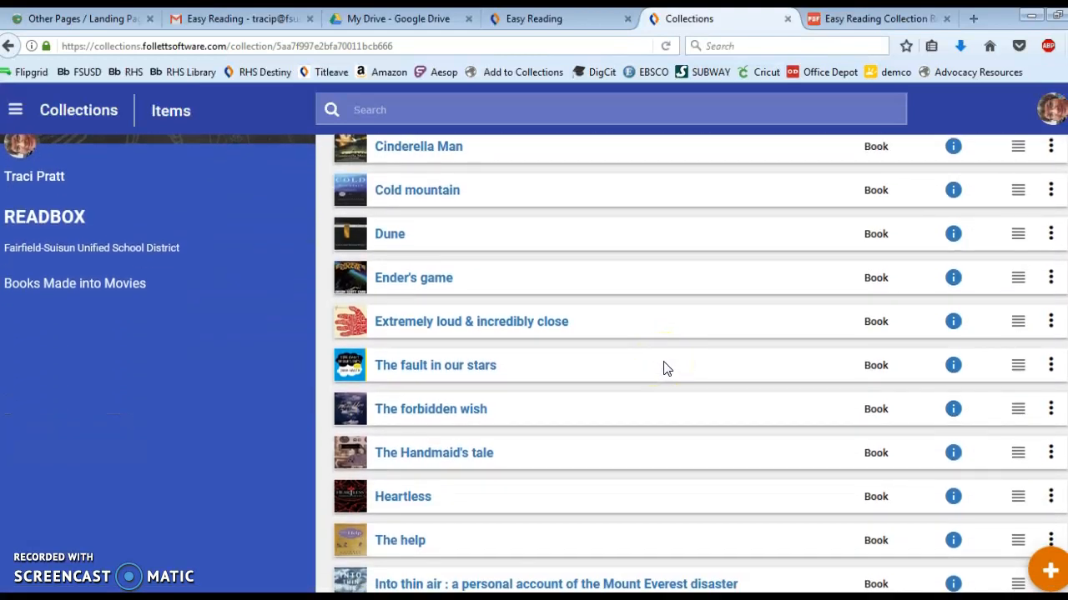
scroll(664, 369, down, 8)
scroll(665, 369, up, 10)
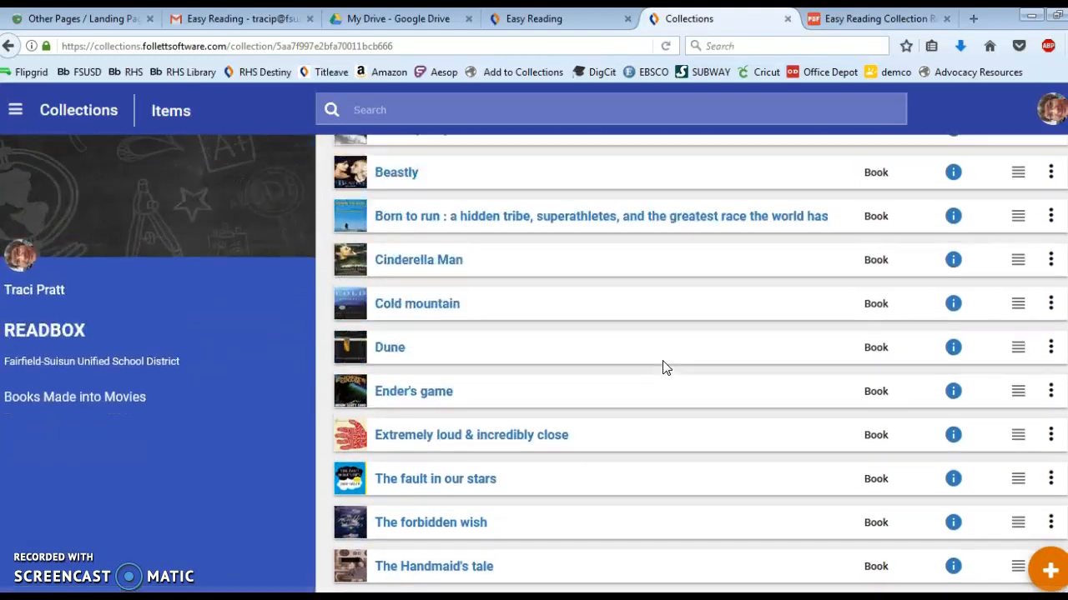
Return to the private collections, open Easy Reading Suggestions, and look through its Easy Reading Collection Resource List.pdf
click(69, 112)
click(649, 155)
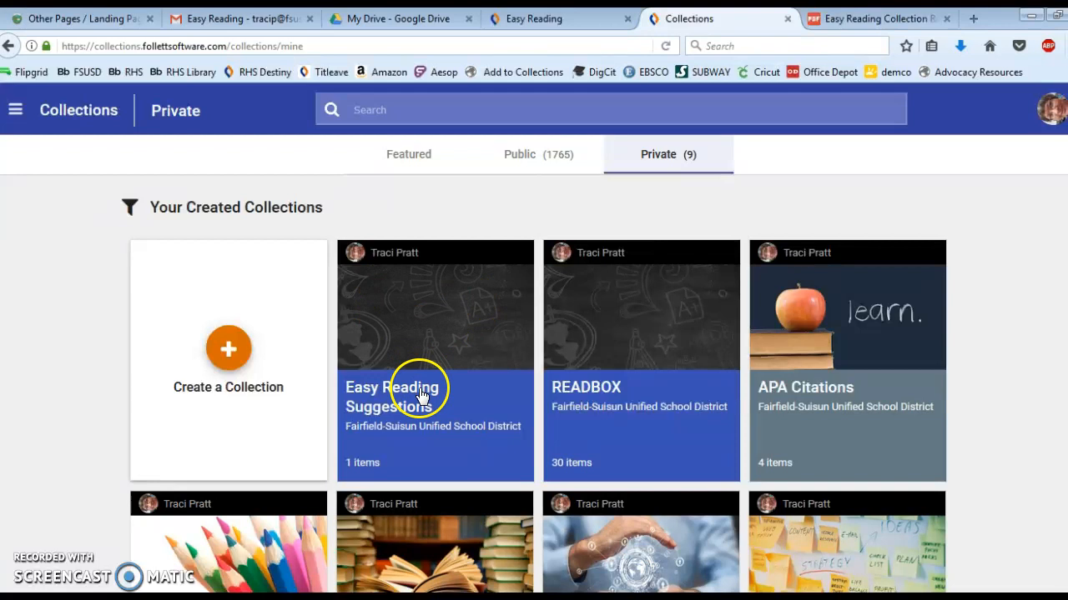
click(428, 313)
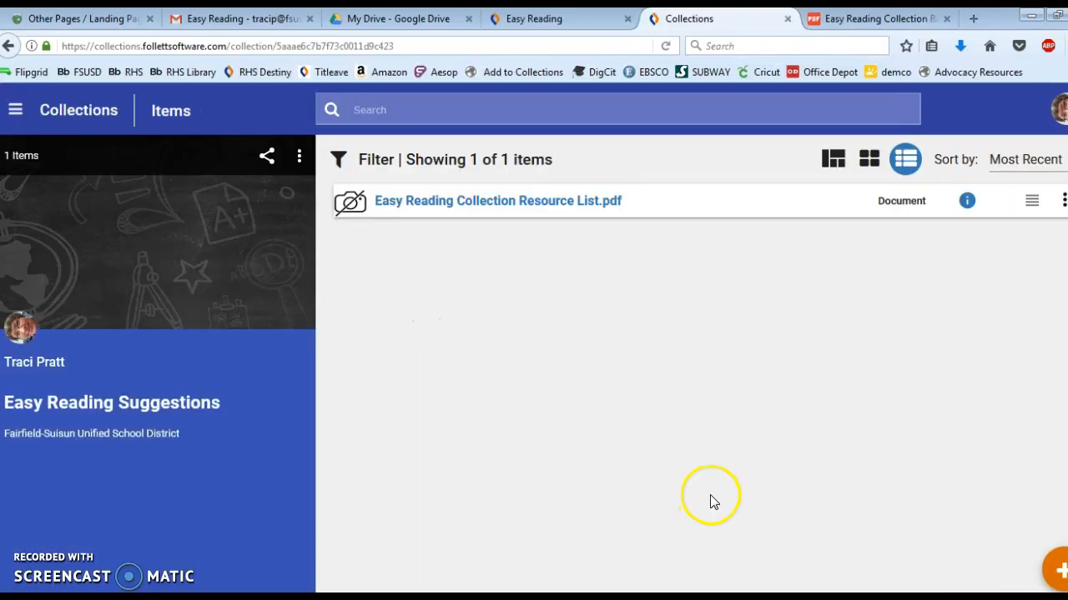
click(526, 207)
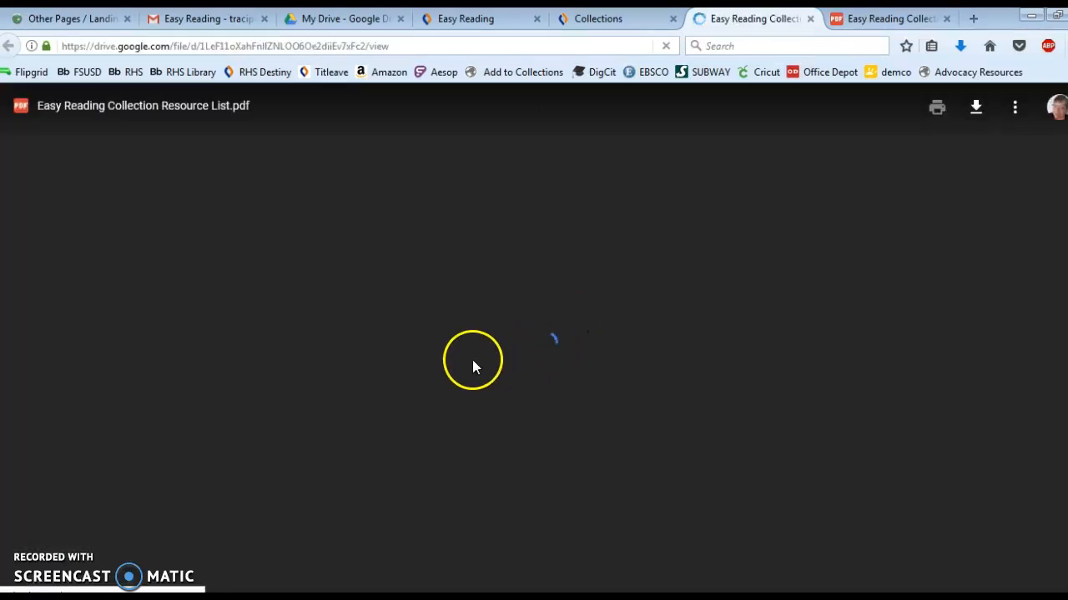
scroll(479, 359, down, 15)
scroll(475, 356, down, 20)
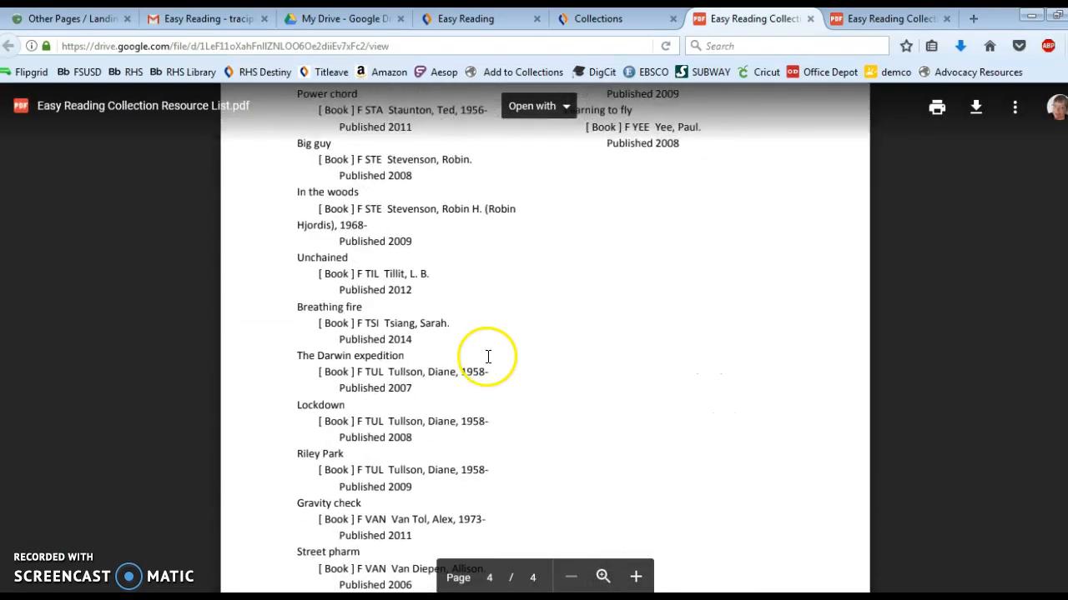
scroll(486, 357, up, 15)
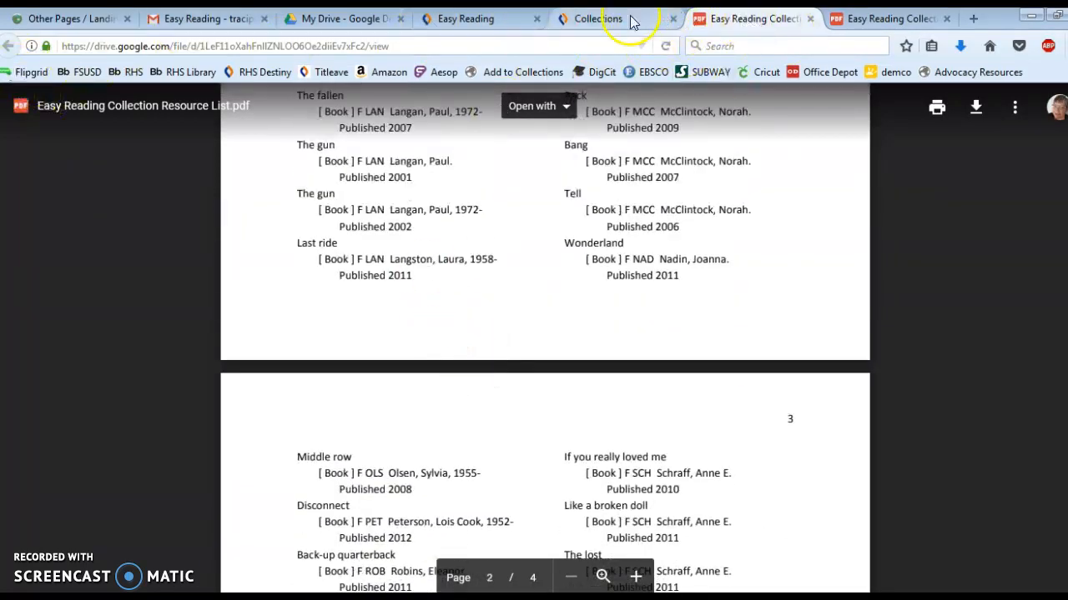
Switch to the library catalog, open the Easy Reading list under My Lists, and keep its sorting on Call Number
click(603, 18)
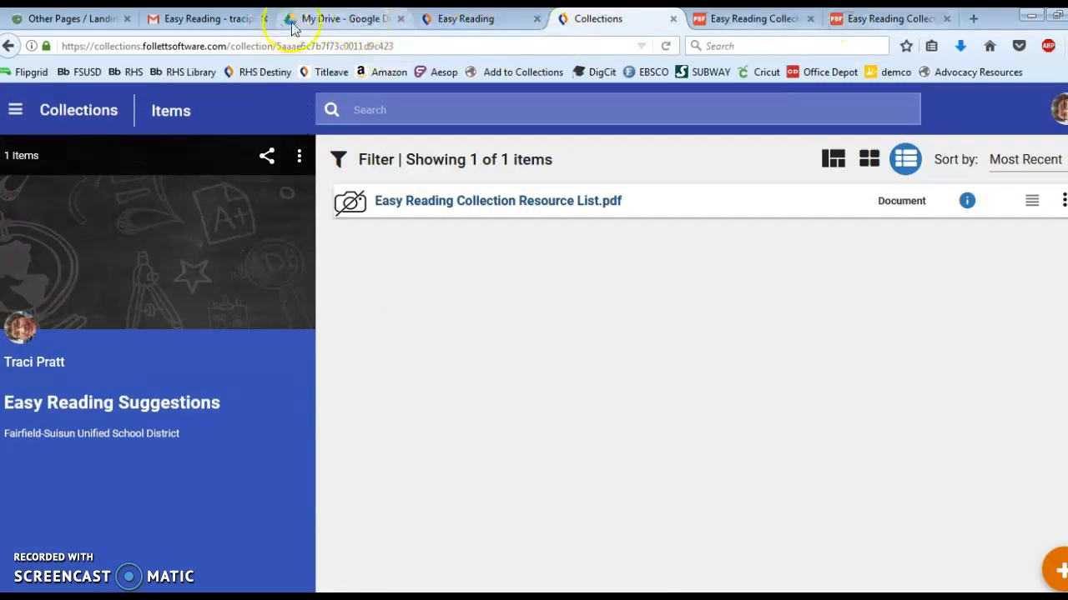
click(455, 18)
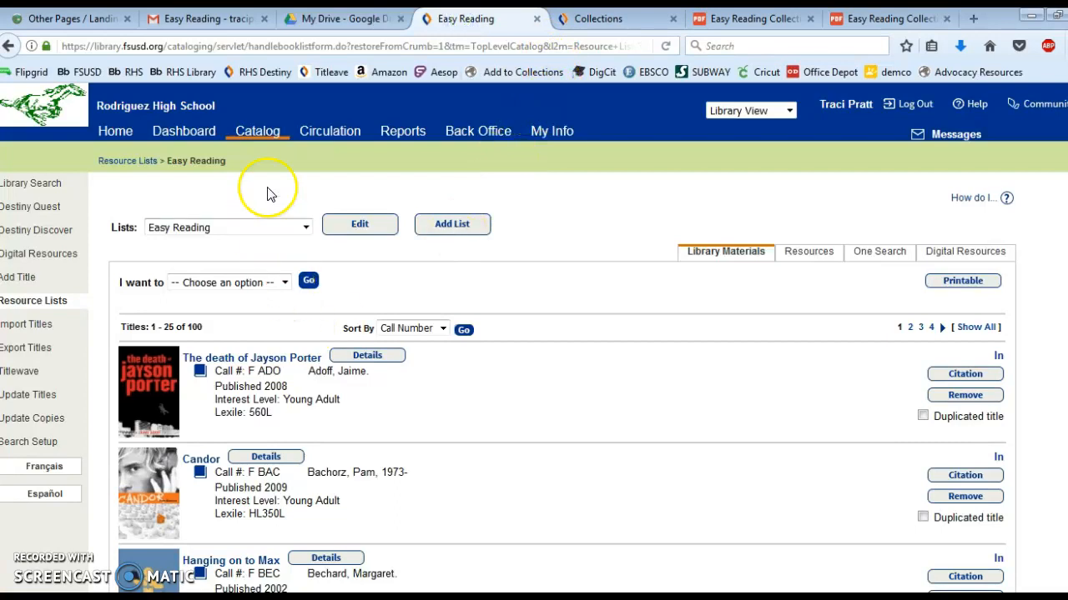
click(258, 133)
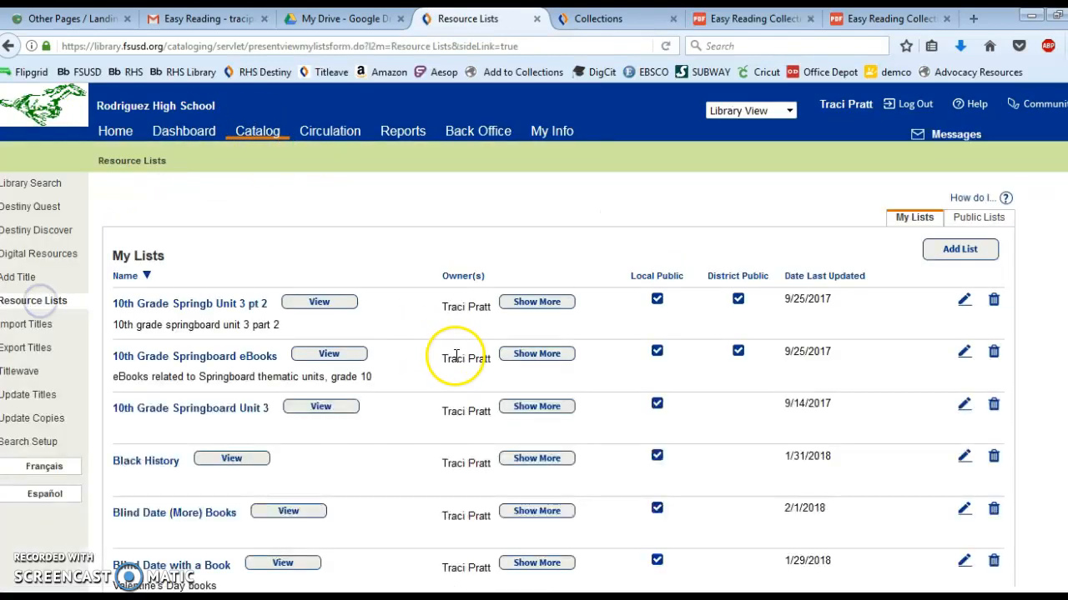
scroll(350, 353, down, 3)
scroll(352, 350, down, 2)
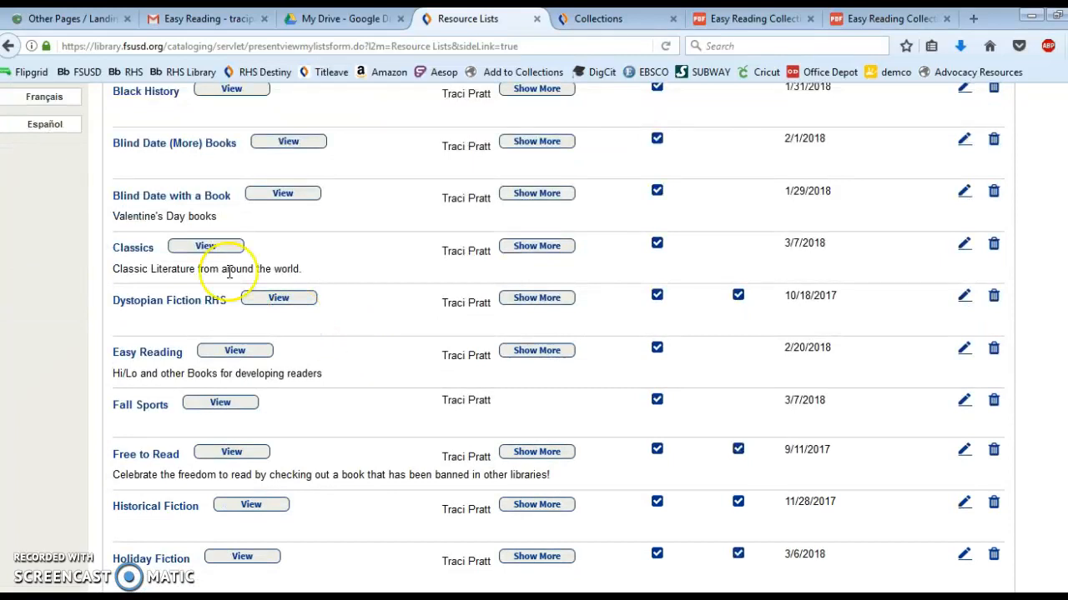
scroll(354, 331, down, 1)
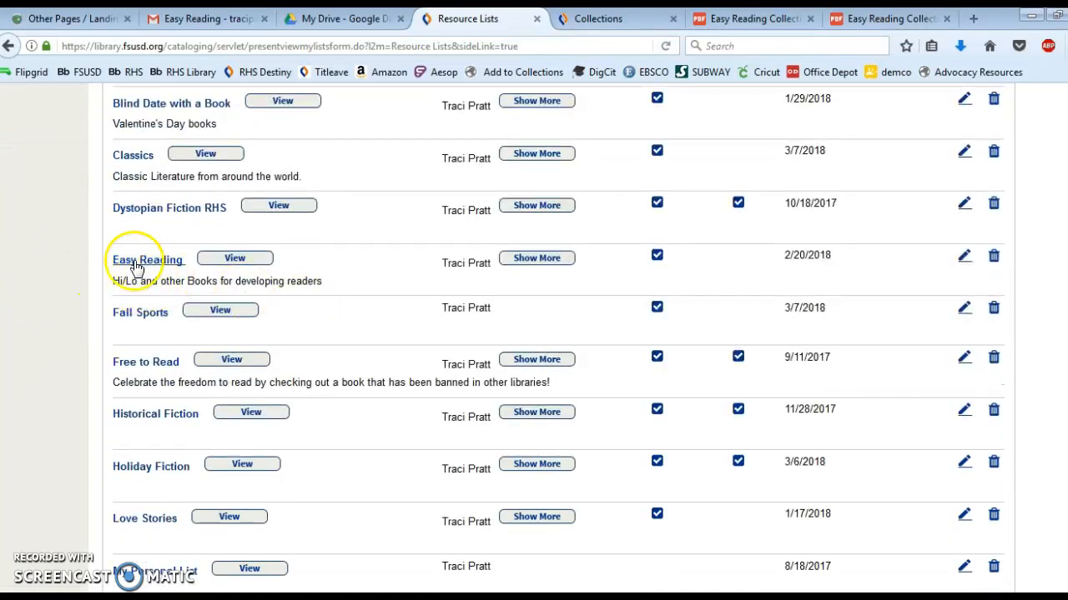
click(238, 260)
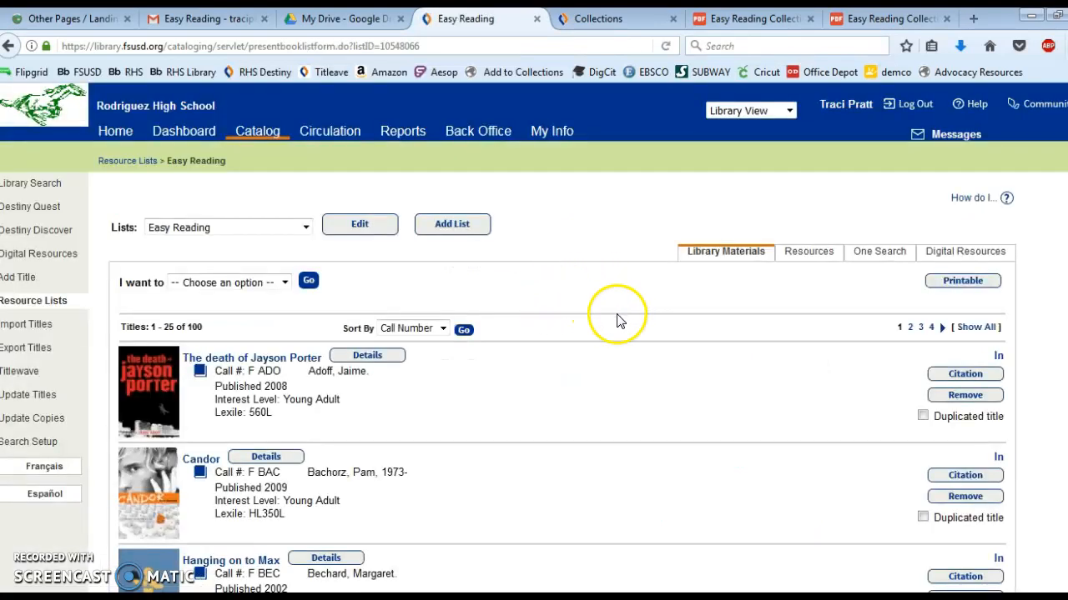
click(442, 328)
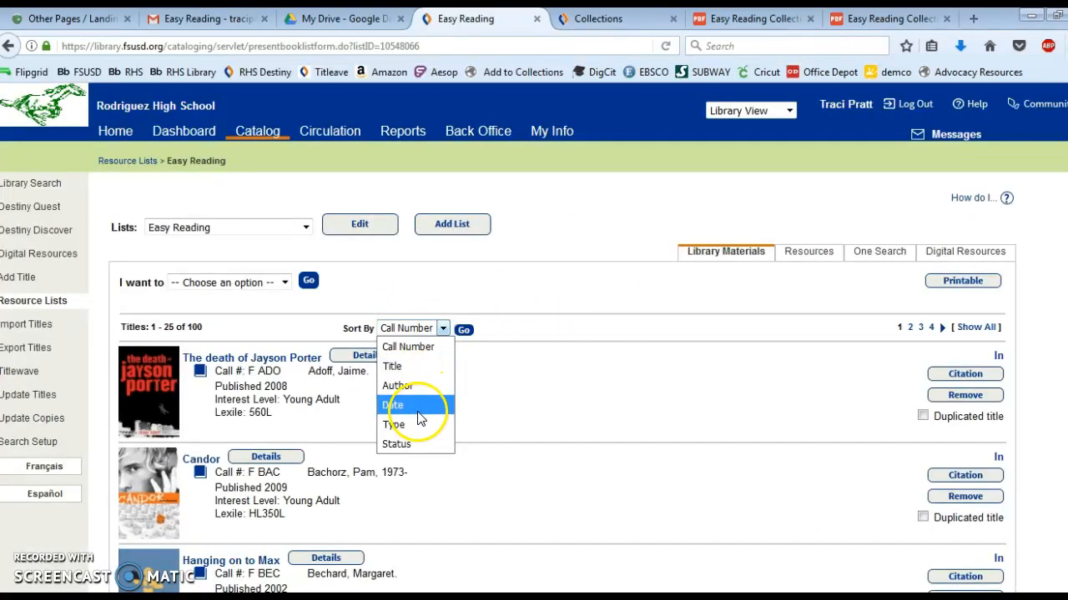
click(411, 346)
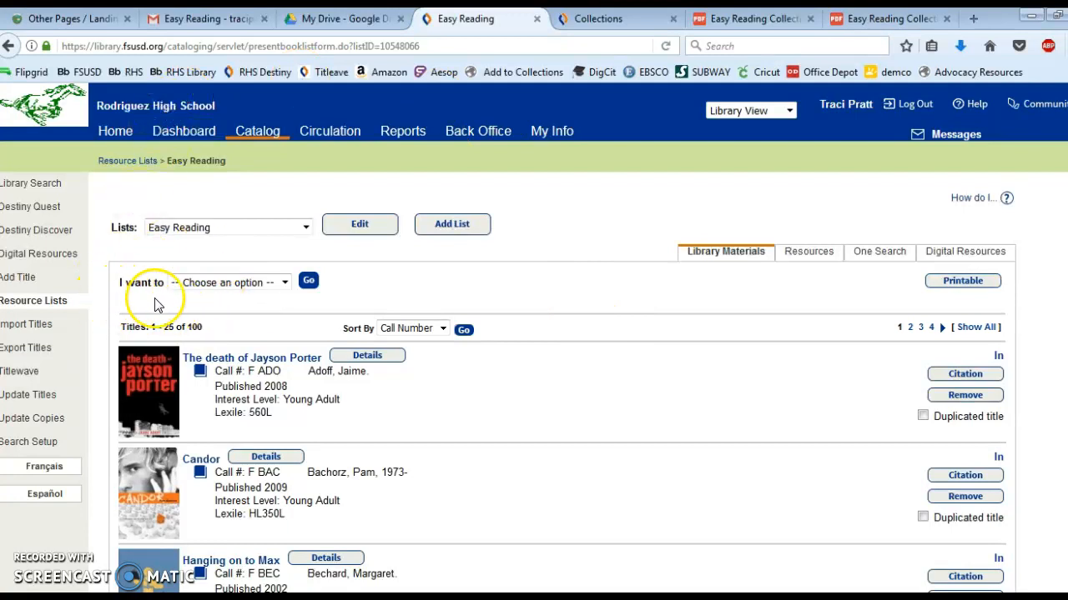
Open the email form for the Easy Reading list with Email this List, and cancel it without sending
click(284, 284)
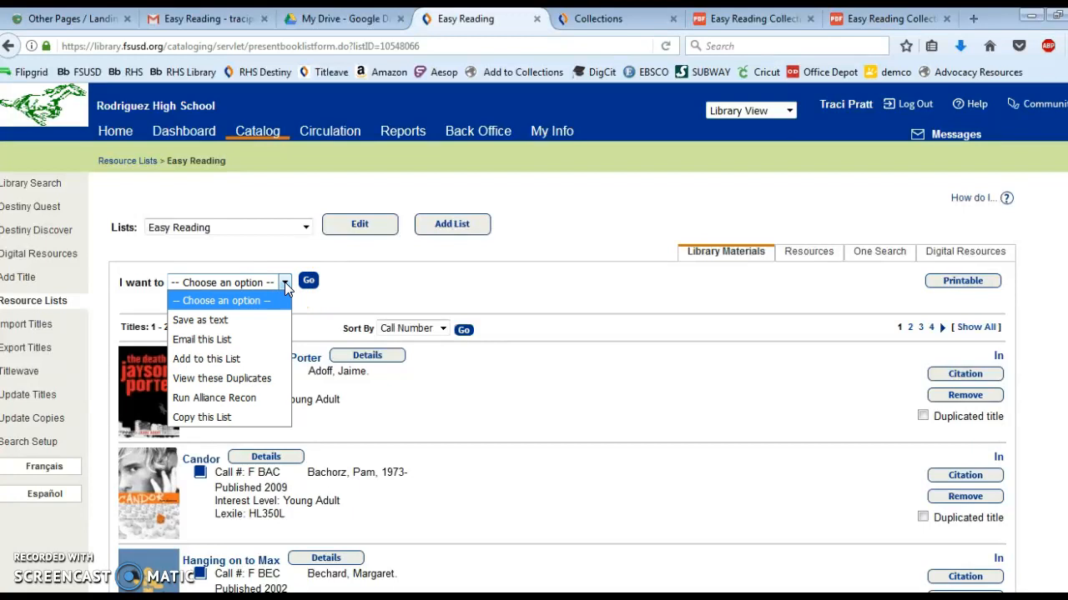
click(206, 337)
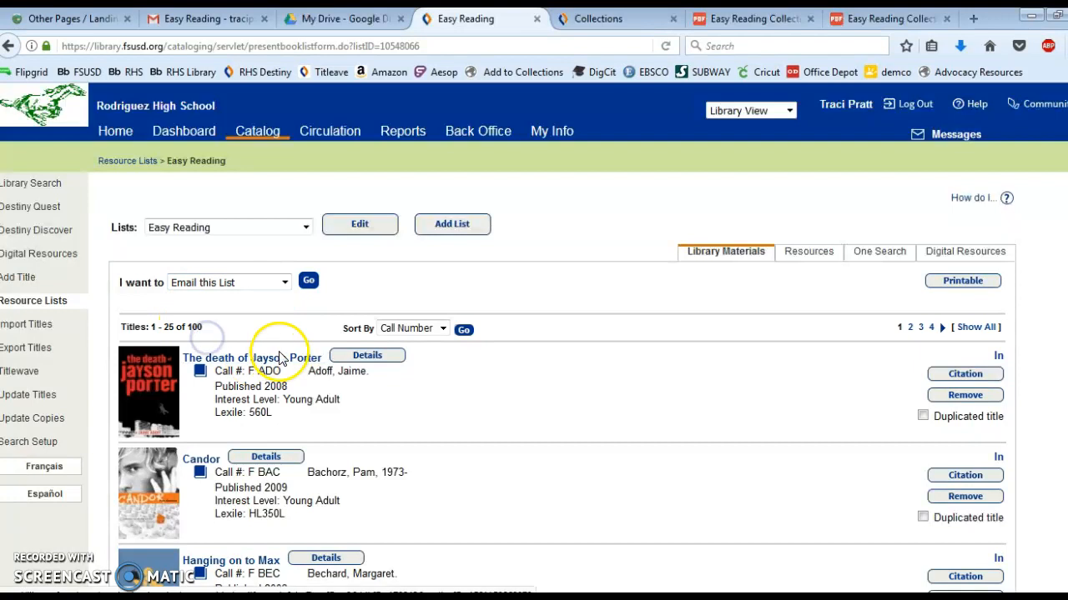
click(307, 281)
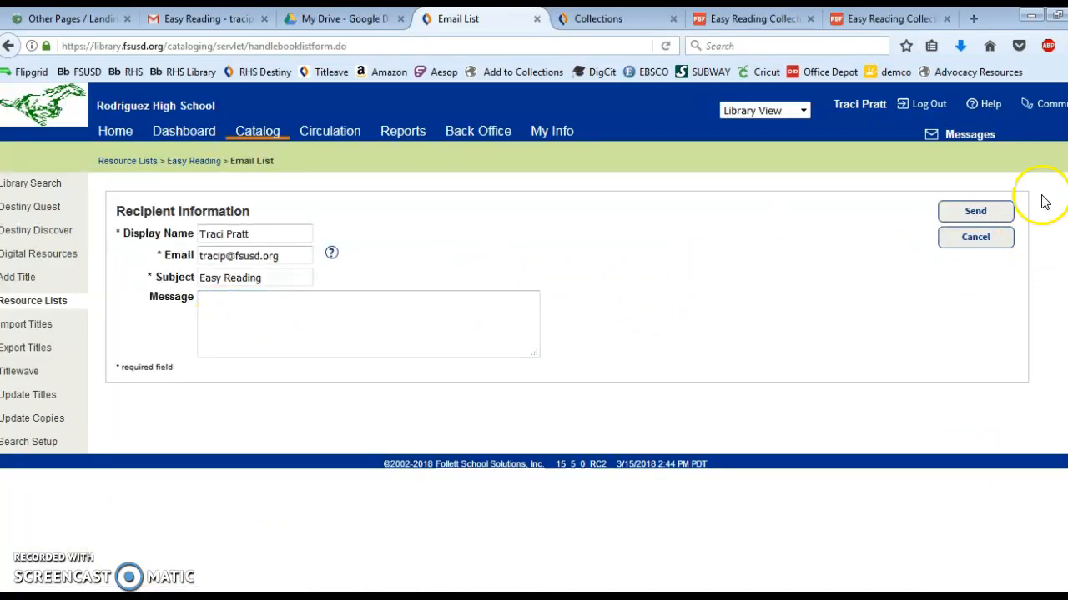
click(975, 238)
Switch to Gmail, open the newest Easy Reading message in the inbox, and look through its title list
click(209, 18)
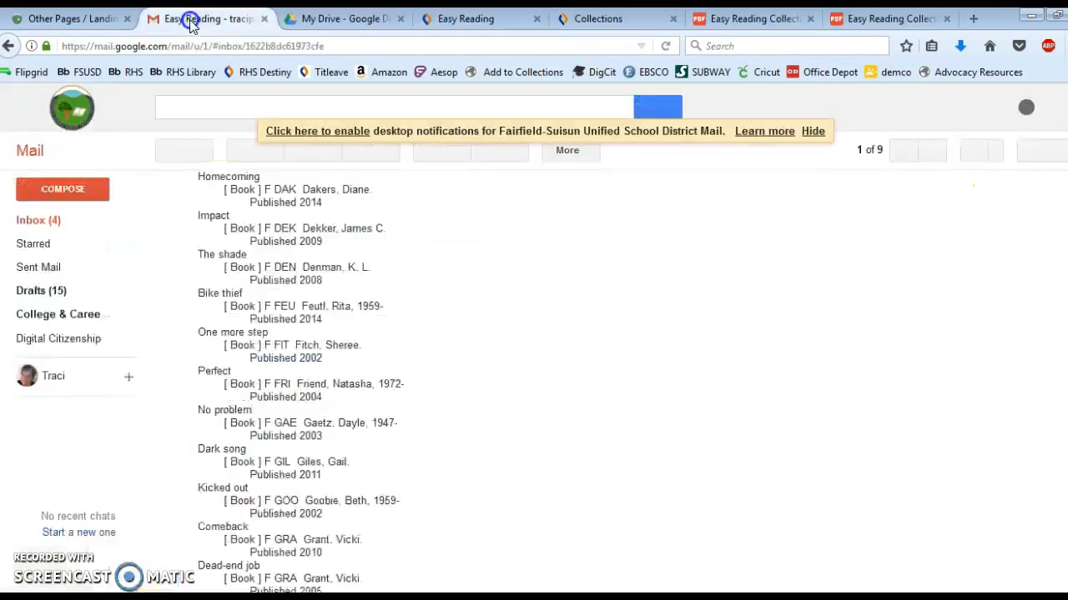
click(29, 220)
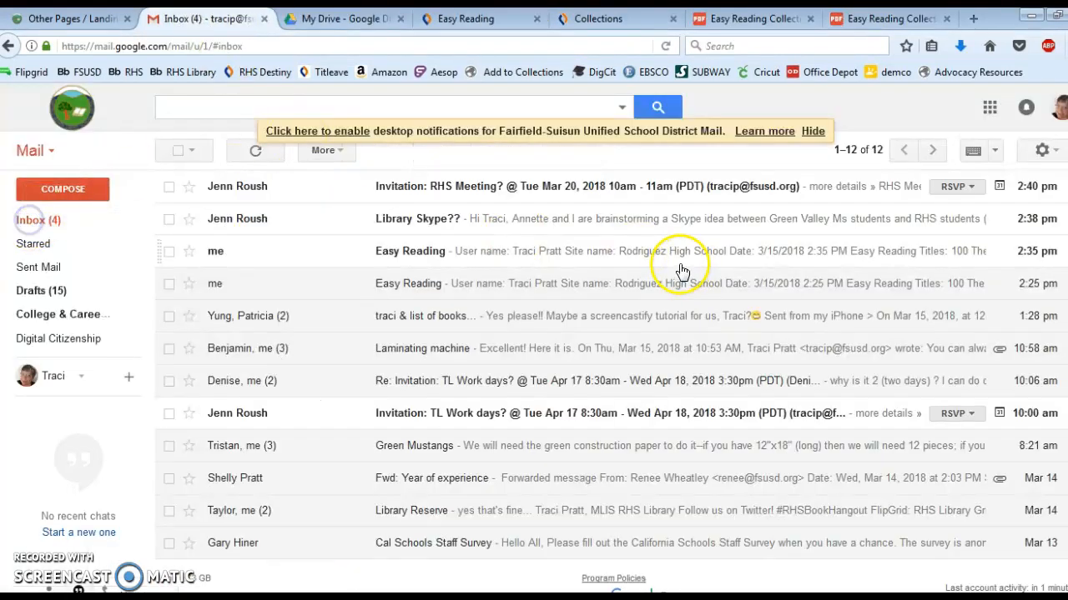
click(403, 250)
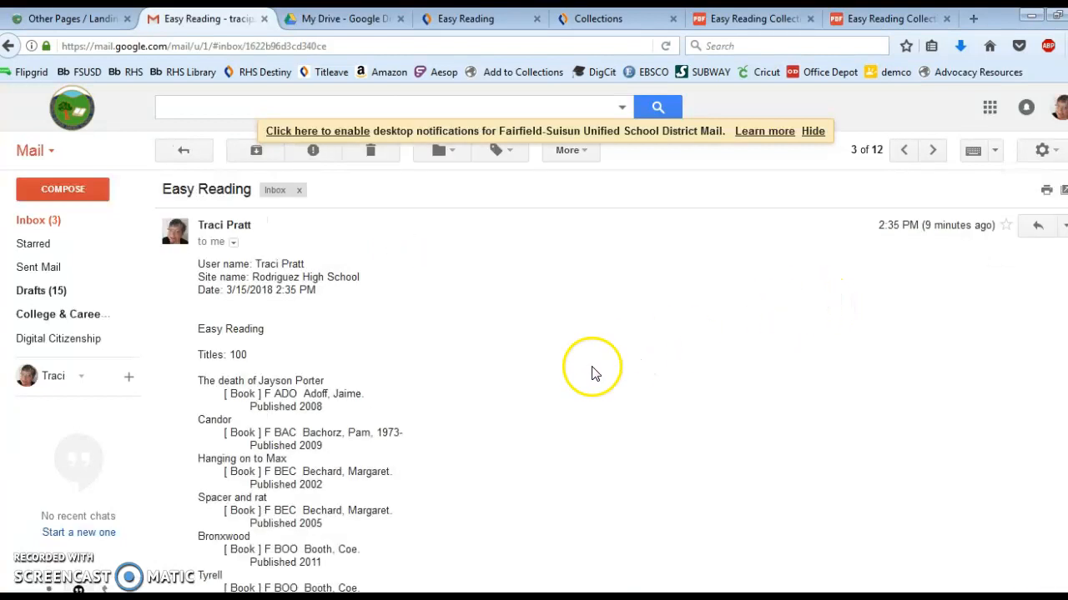
scroll(591, 374, down, 15)
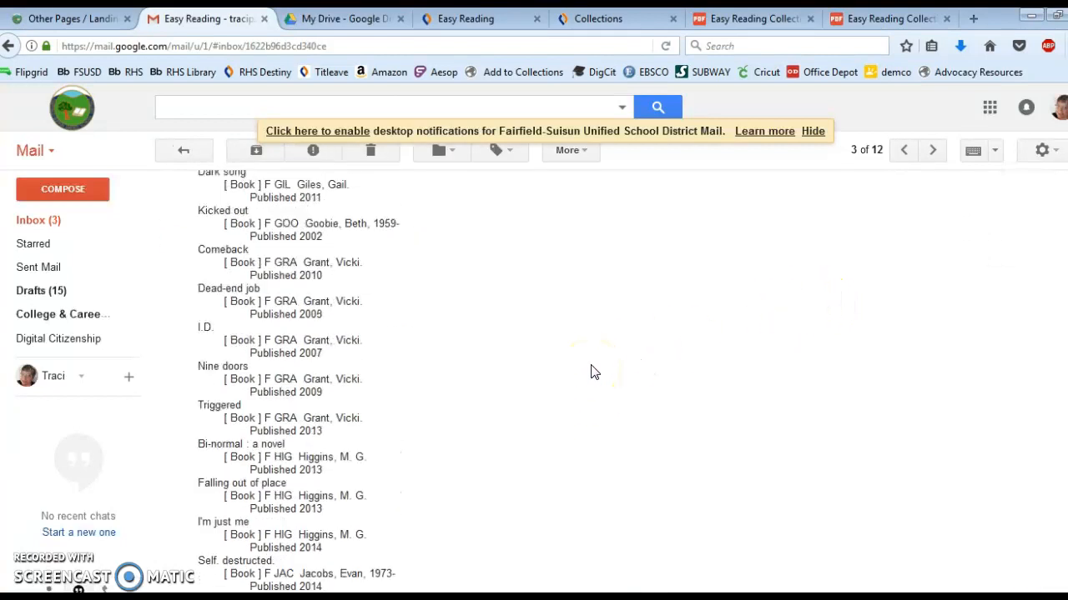
scroll(591, 372, up, 3)
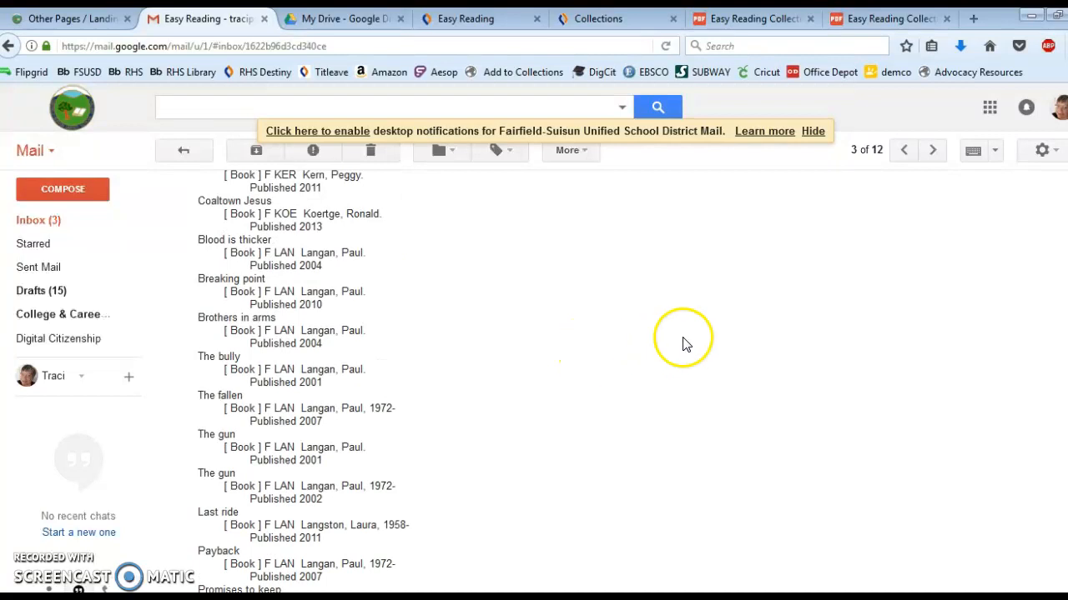
Switch to Microsoft Word, set up Easy Reading Collection.docx to save as a PDF, and cancel the save
key(alt+Tab)
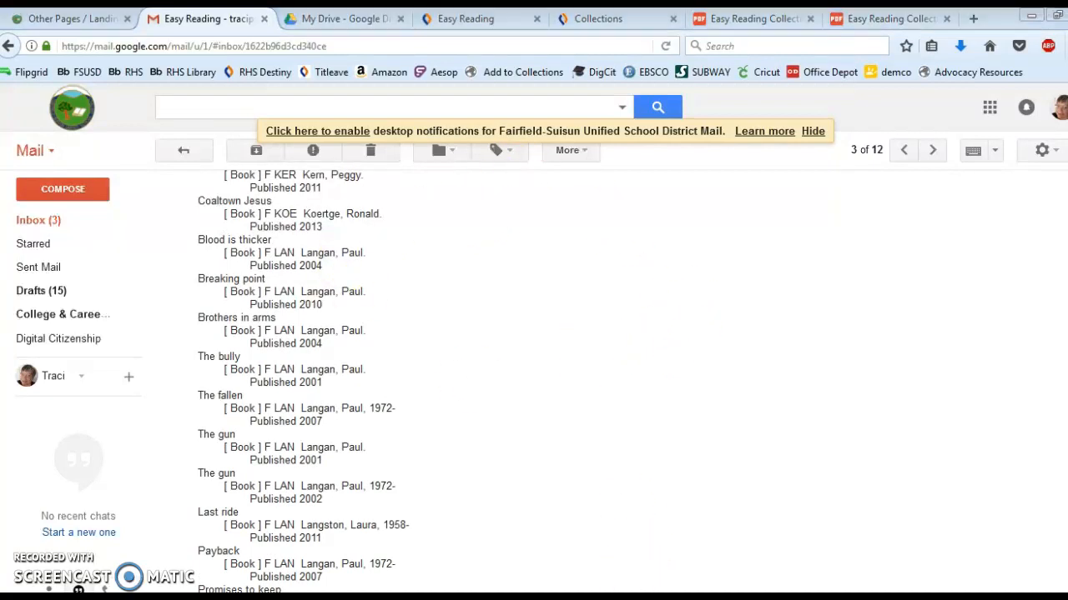
key(alt+Tab)
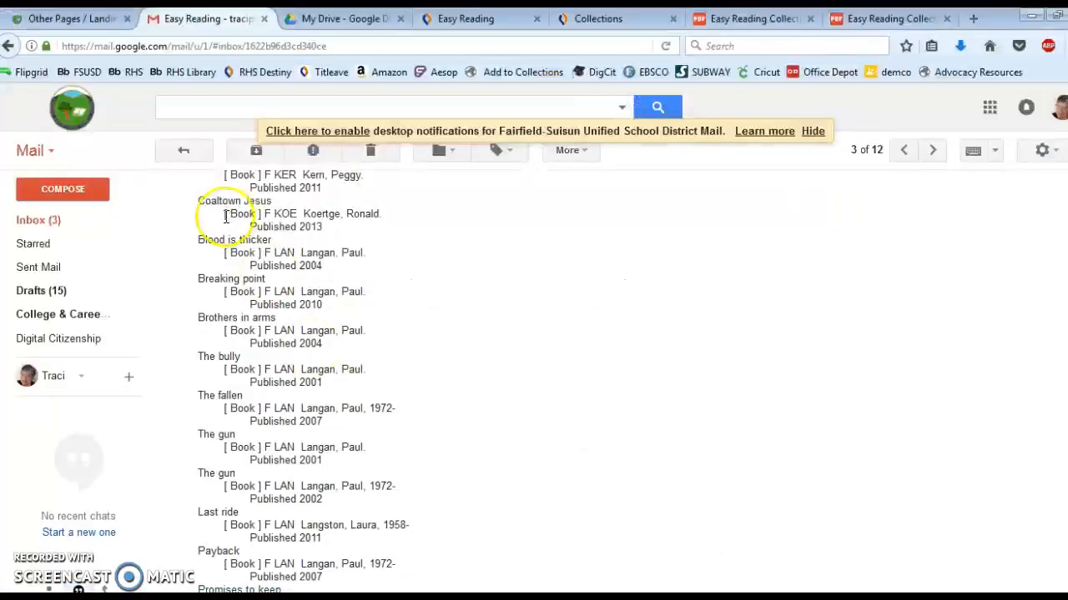
key(alt+Tab)
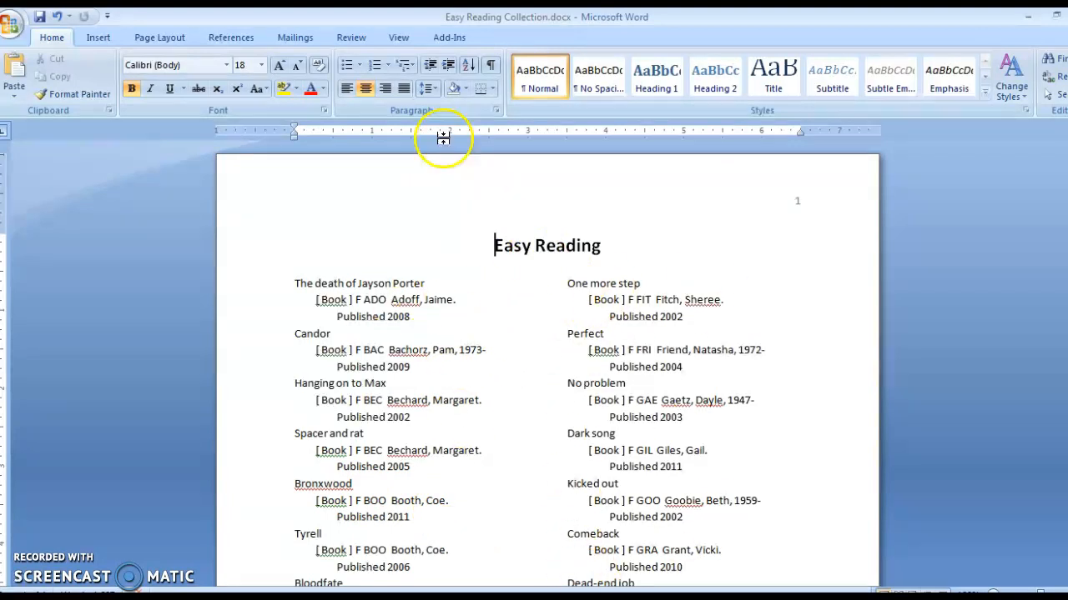
click(13, 27)
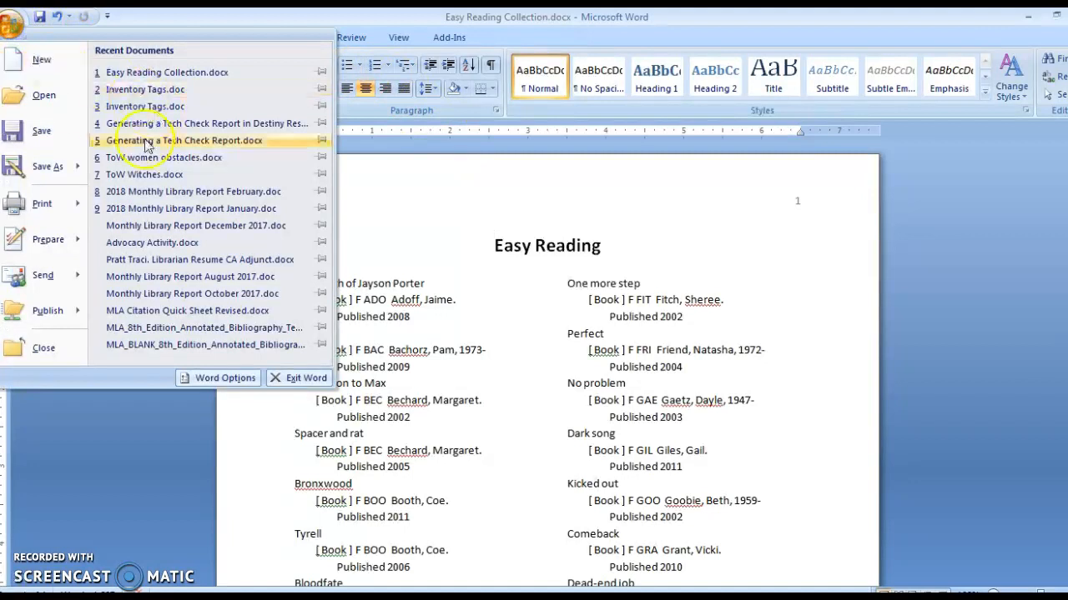
click(48, 166)
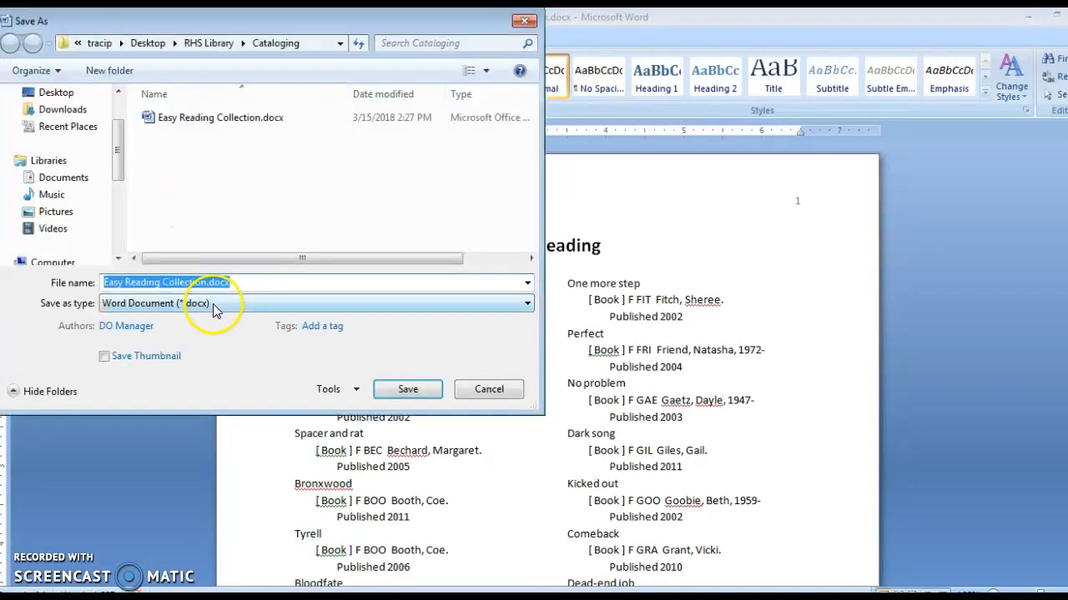
click(212, 308)
click(297, 389)
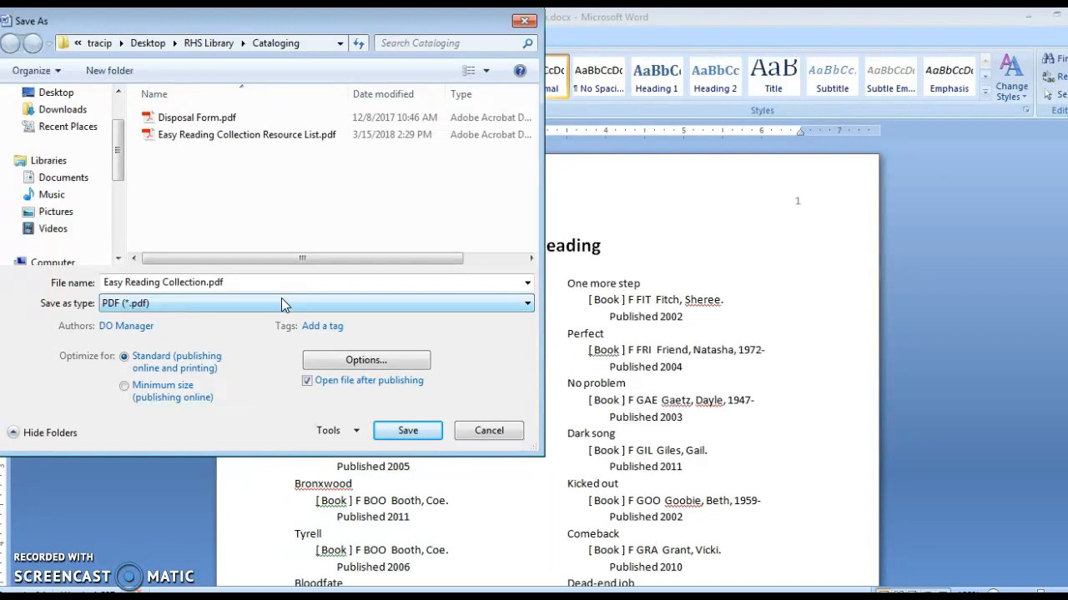
click(484, 432)
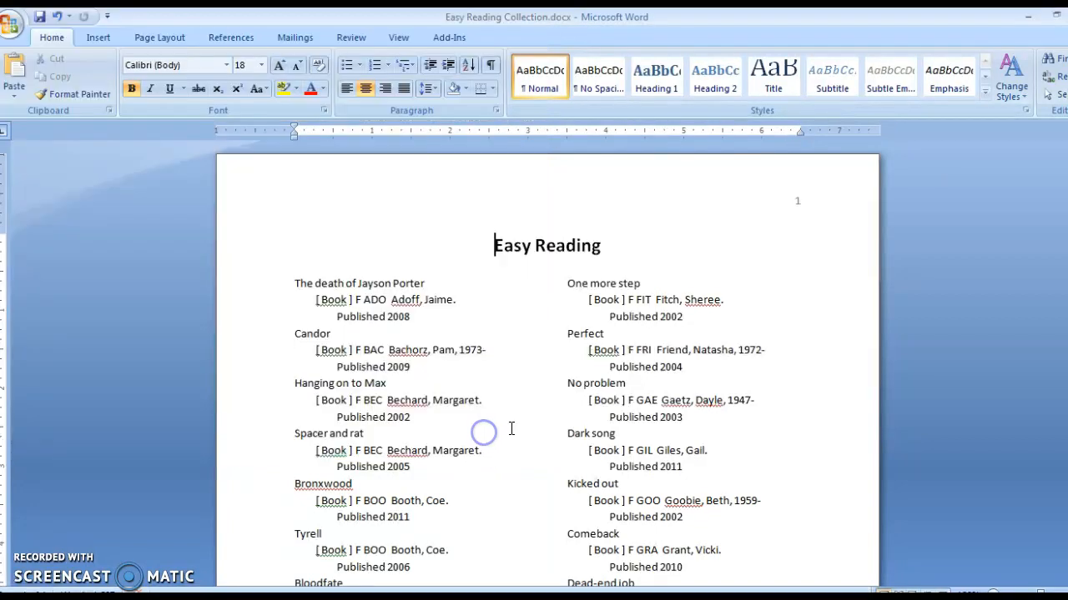
Switch to Adobe Acrobat Reader and view the beginning of Easy Reading Collection Resource List.pdf
key(alt+Tab)
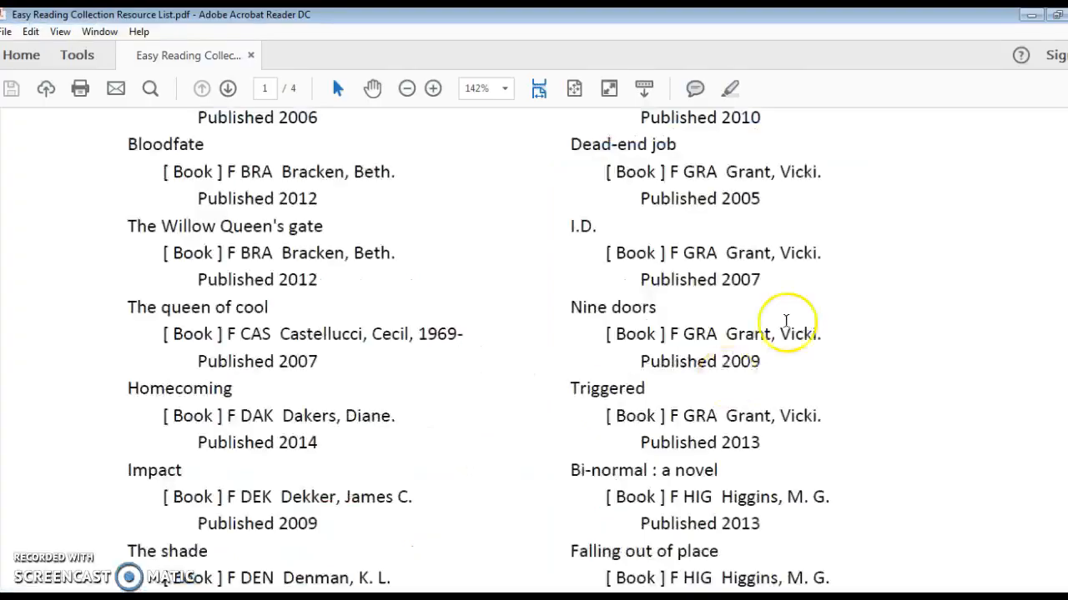
scroll(421, 311, up, 5)
scroll(422, 290, up, 3)
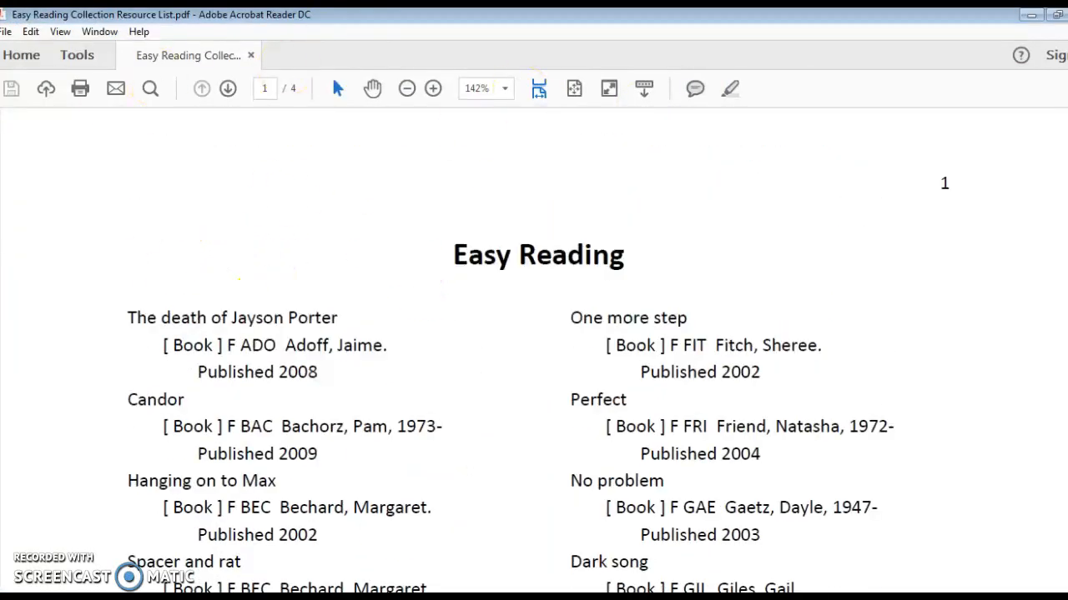
Switch to My Drive in Google Drive, open the file upload dialog, and cancel it without uploading
key(alt+Tab)
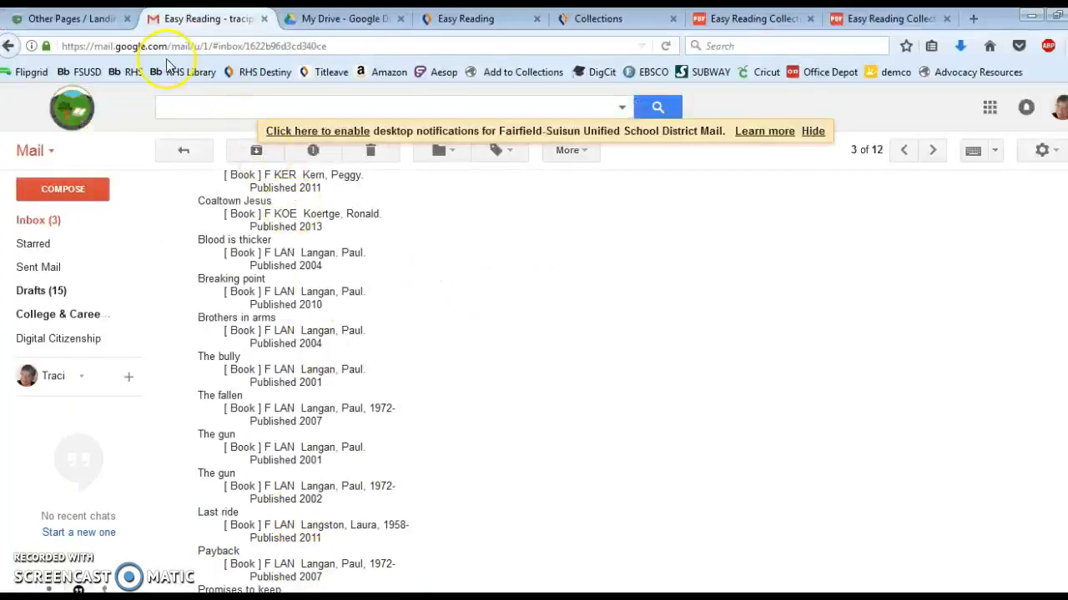
click(342, 19)
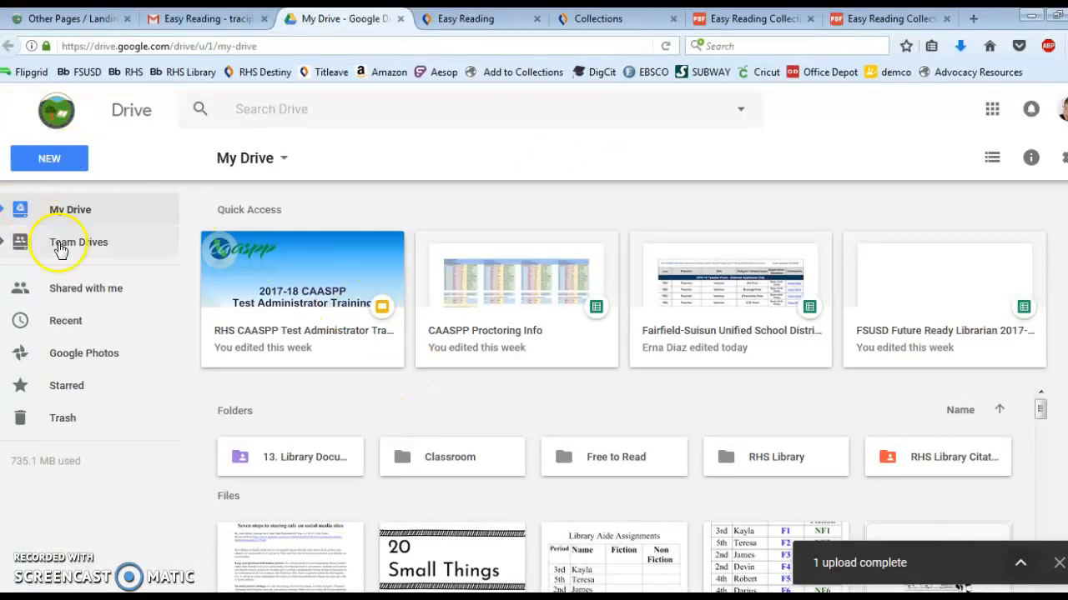
right_click(520, 402)
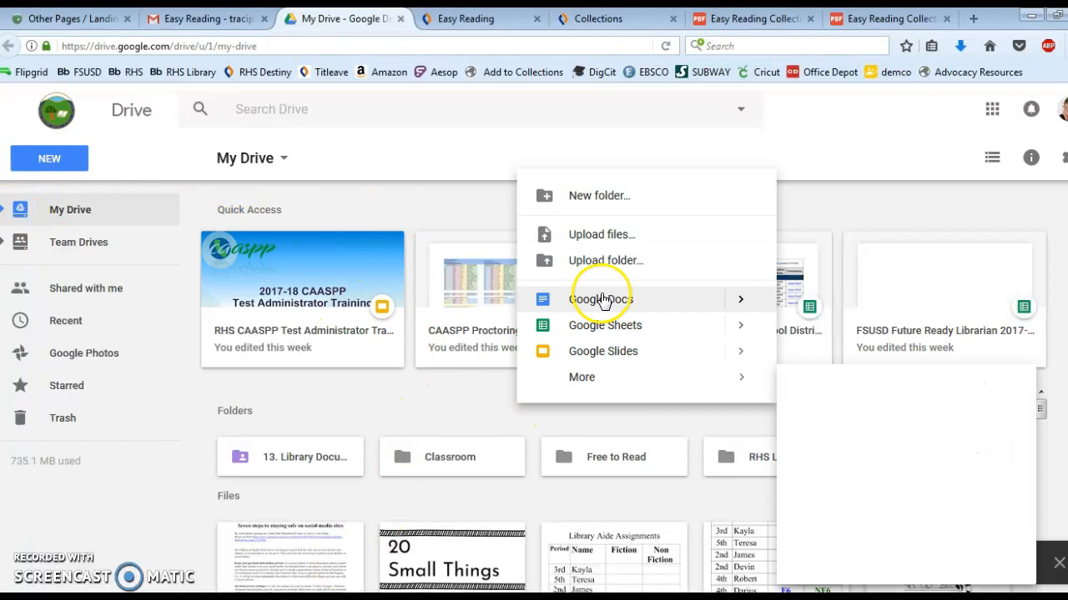
click(610, 232)
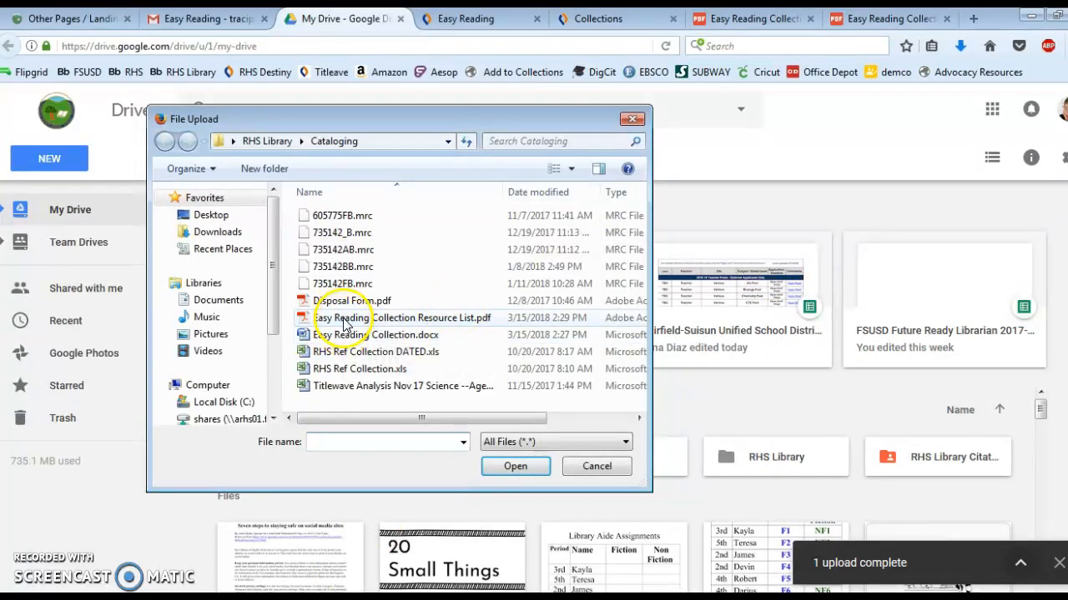
click(596, 466)
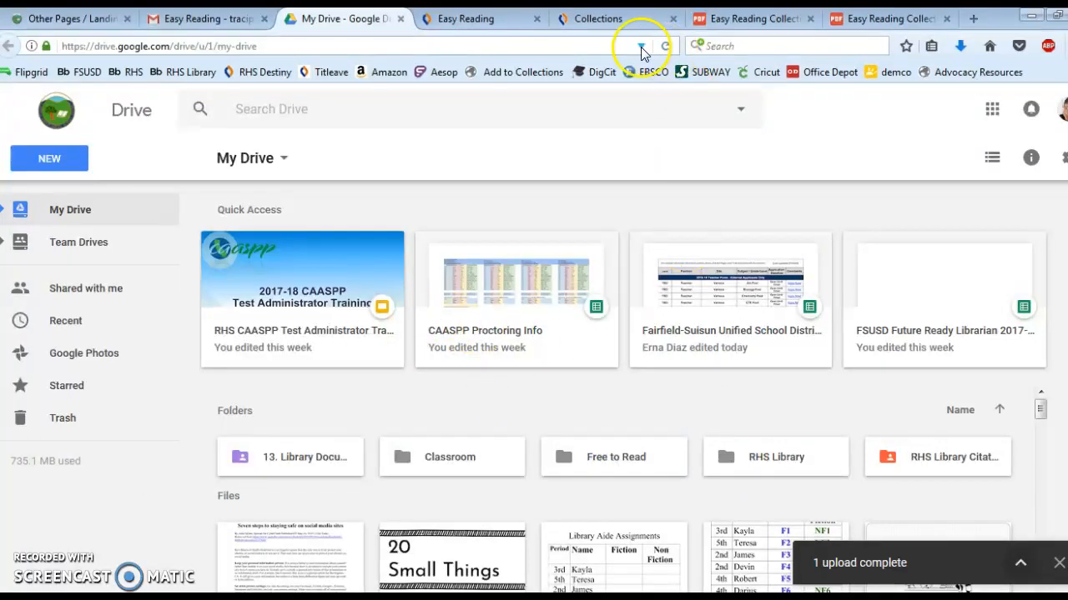
Switch to Follett Collections and delete Easy Reading Collection Resource List.pdf from the Easy Reading Suggestions collection
click(603, 27)
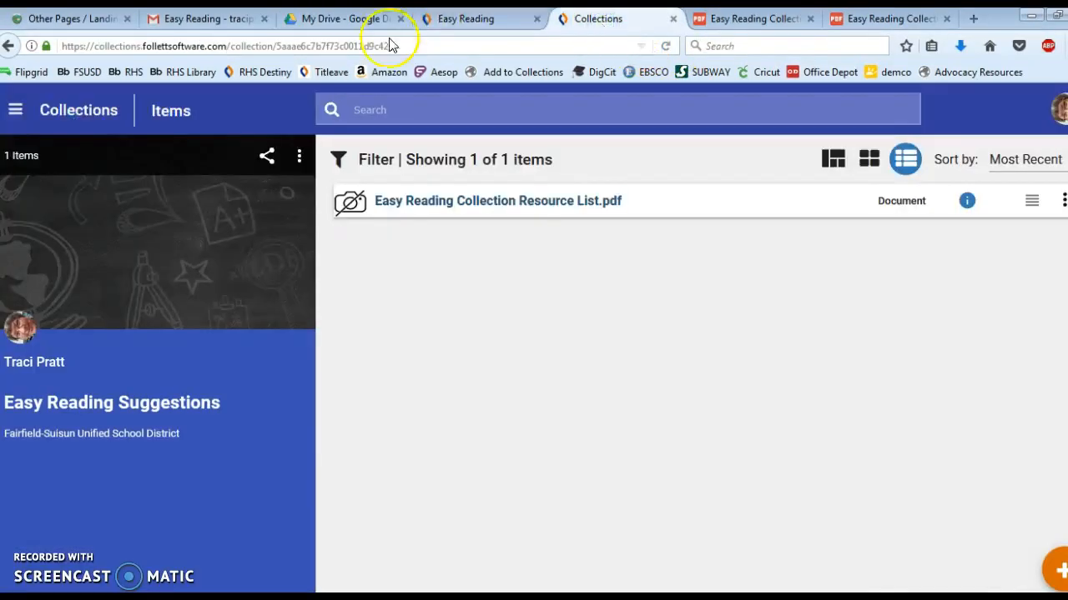
click(1063, 203)
click(1025, 333)
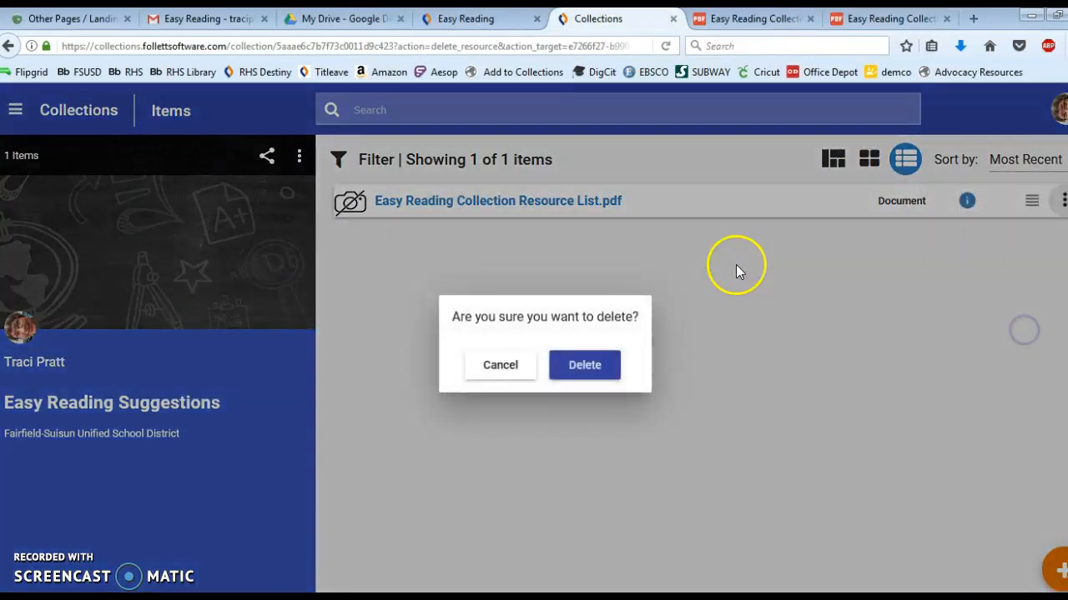
click(572, 371)
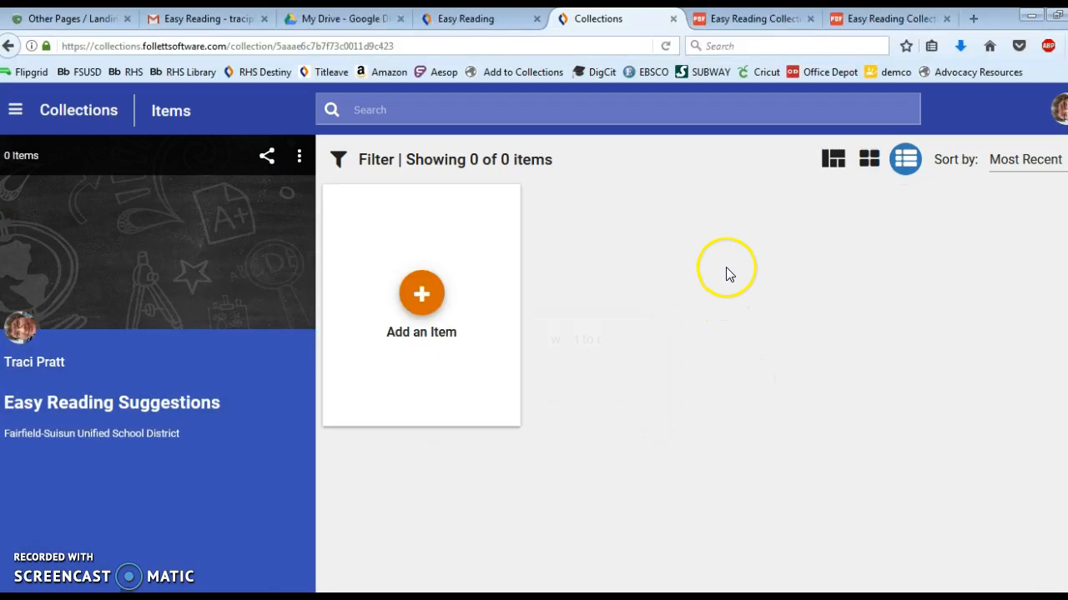
Start a new item in Easy Reading Suggestions by uploading the Easy Reading Collection Resource List PDF from the school account's Google Drive
click(422, 292)
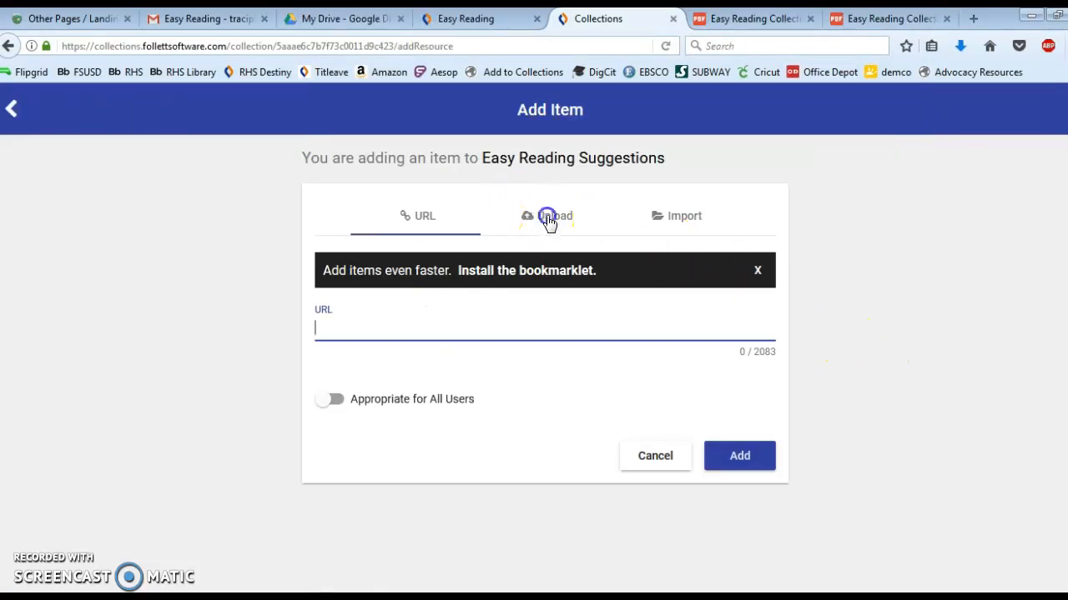
click(549, 221)
click(536, 281)
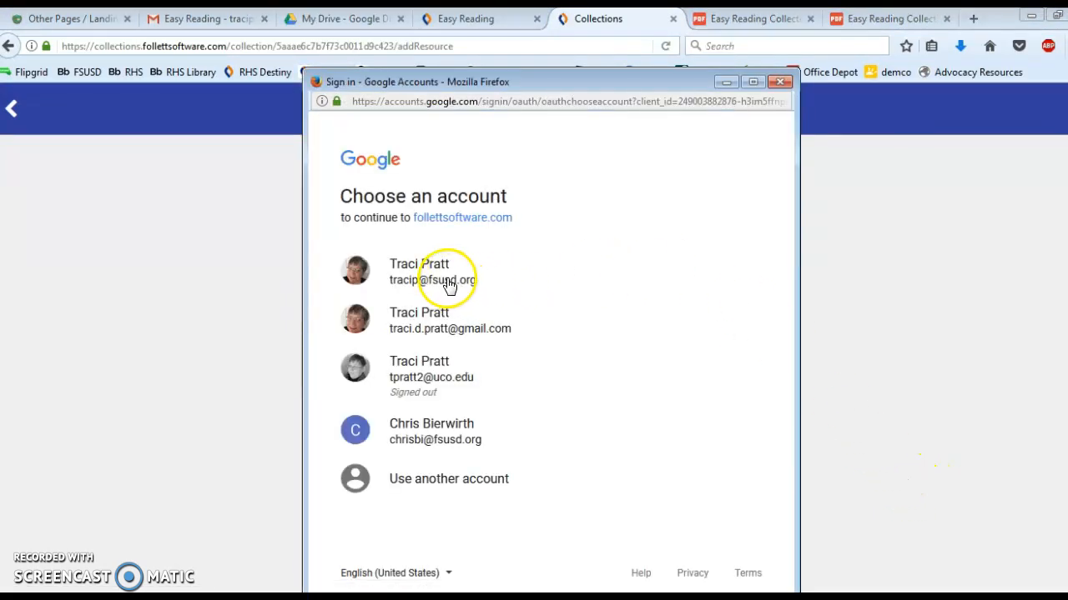
click(449, 284)
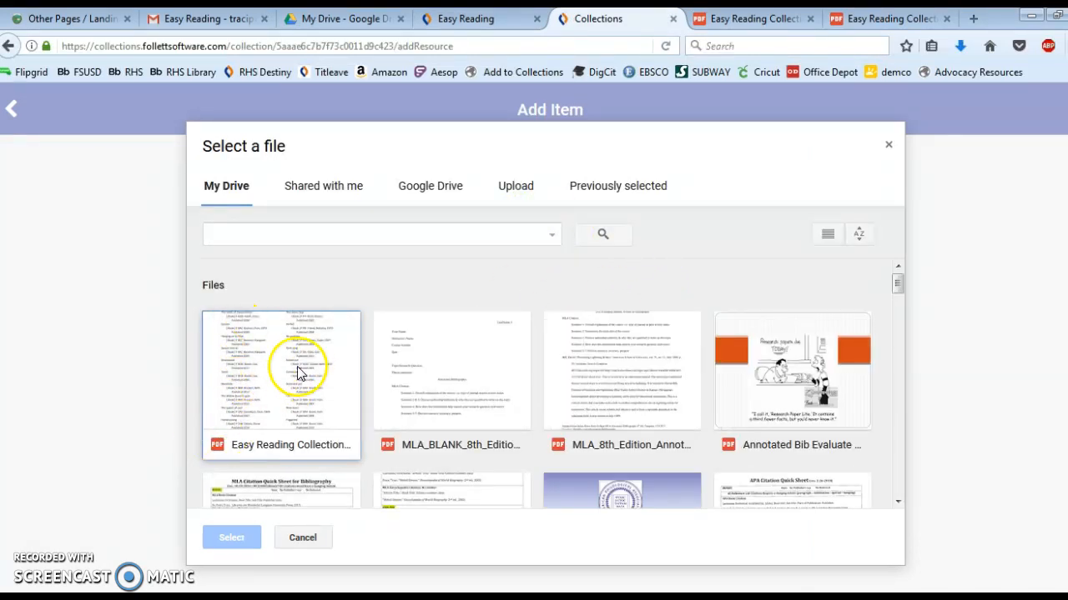
click(277, 360)
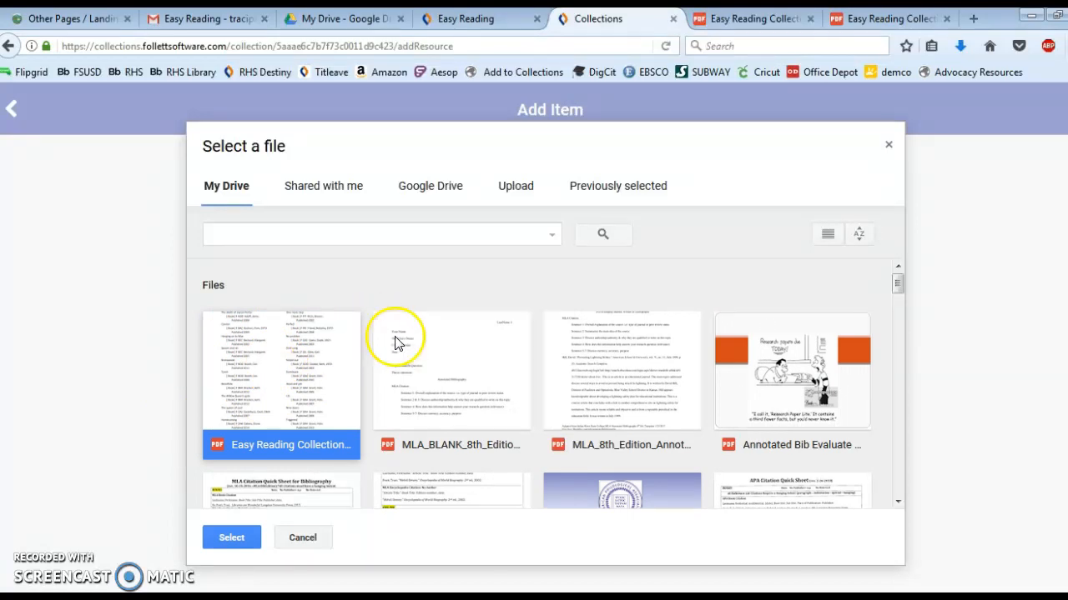
click(231, 538)
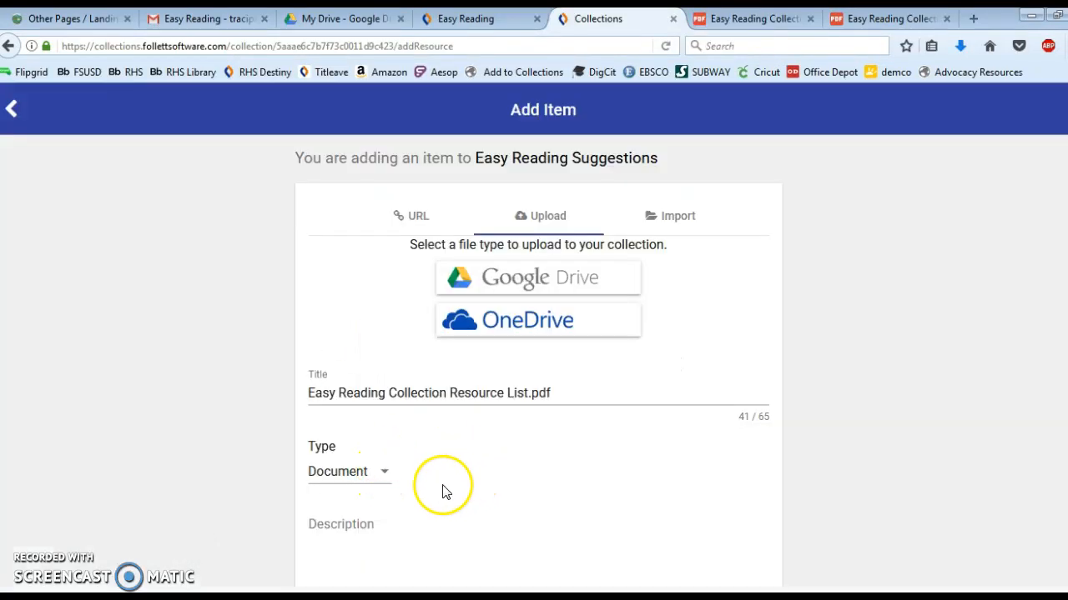
Describe the item as "Easy Reading Suggestions" and add it to the collection
click(353, 530)
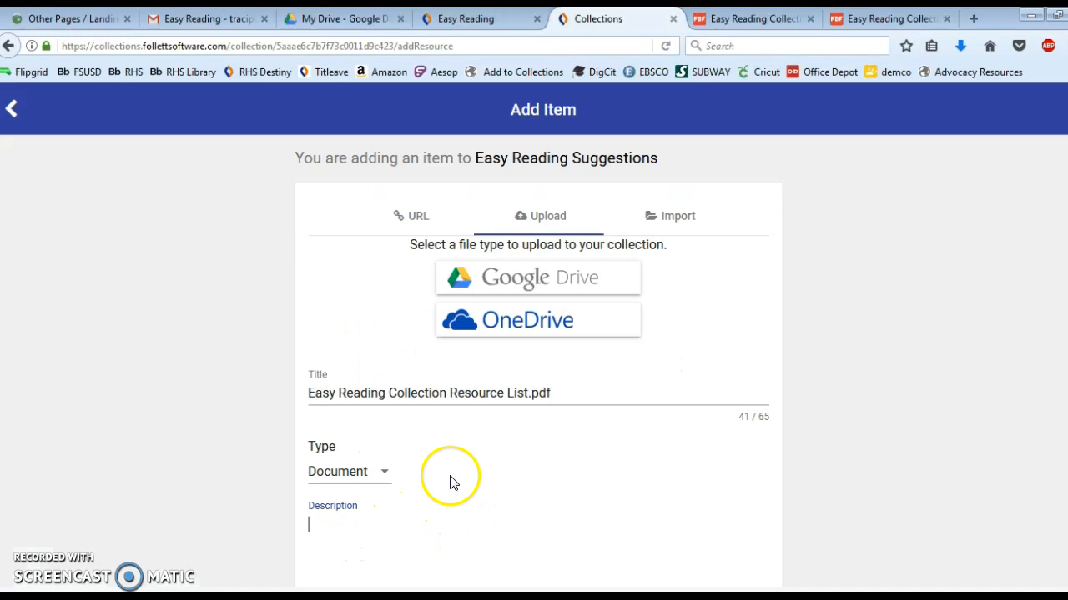
scroll(450, 475, down, 2)
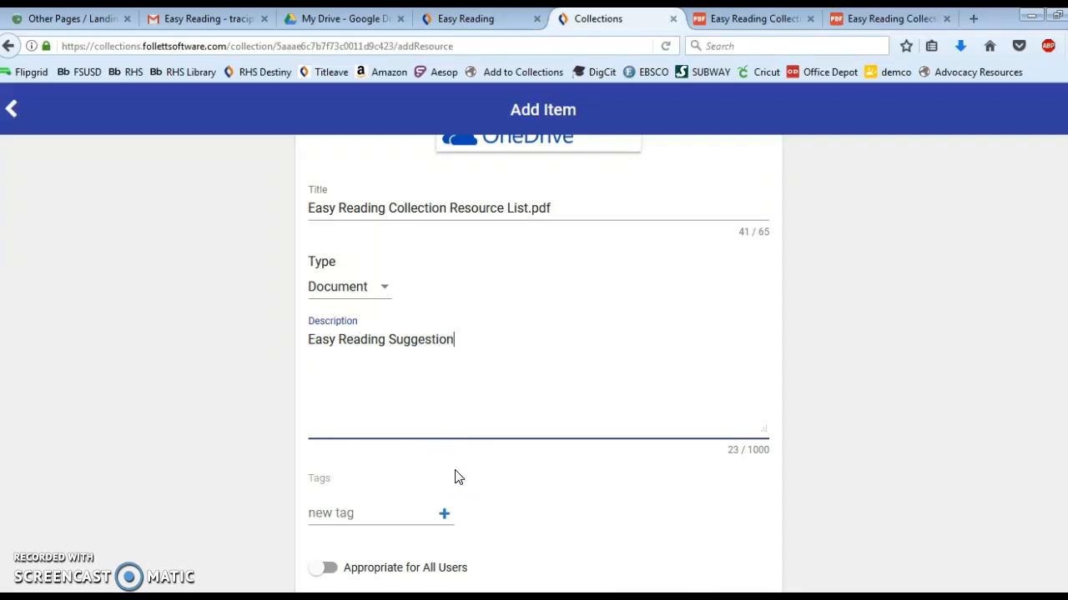
scroll(459, 478, down, 1)
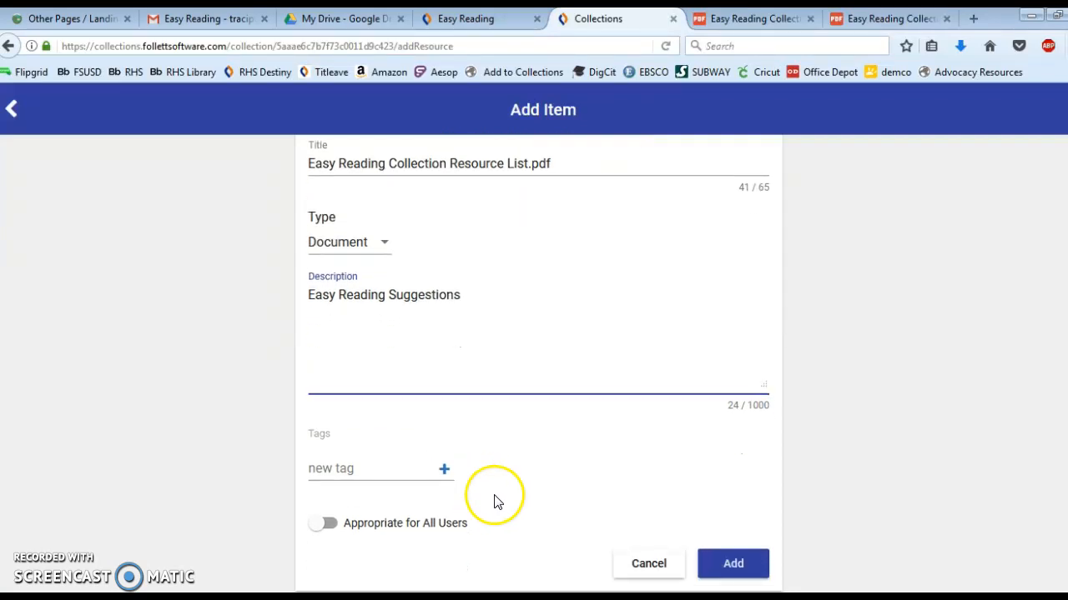
click(750, 562)
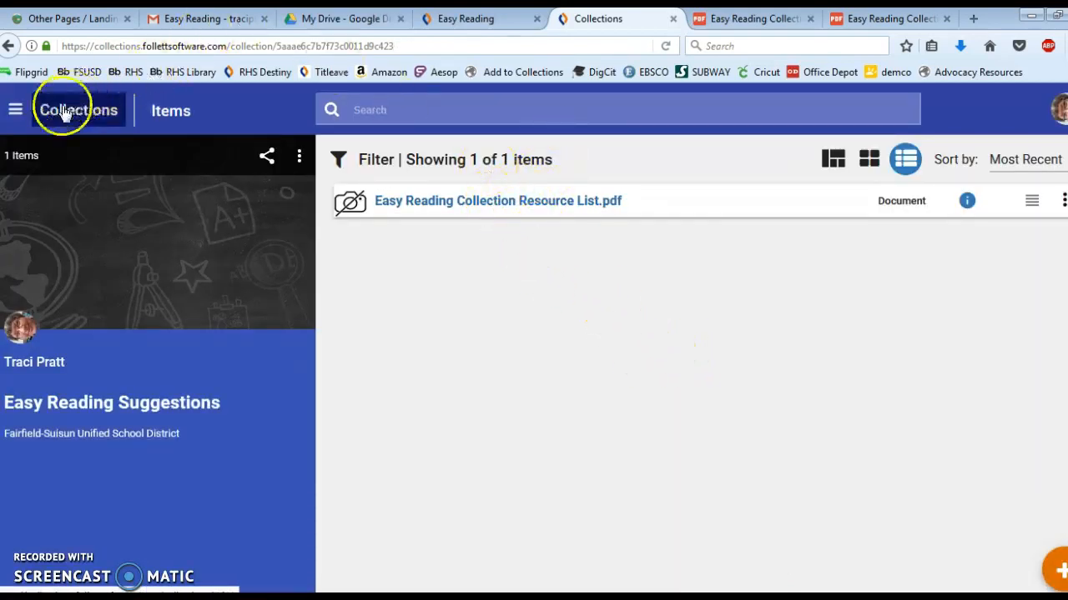
Open the READBOX collection from the private collections and look through its book items
click(73, 107)
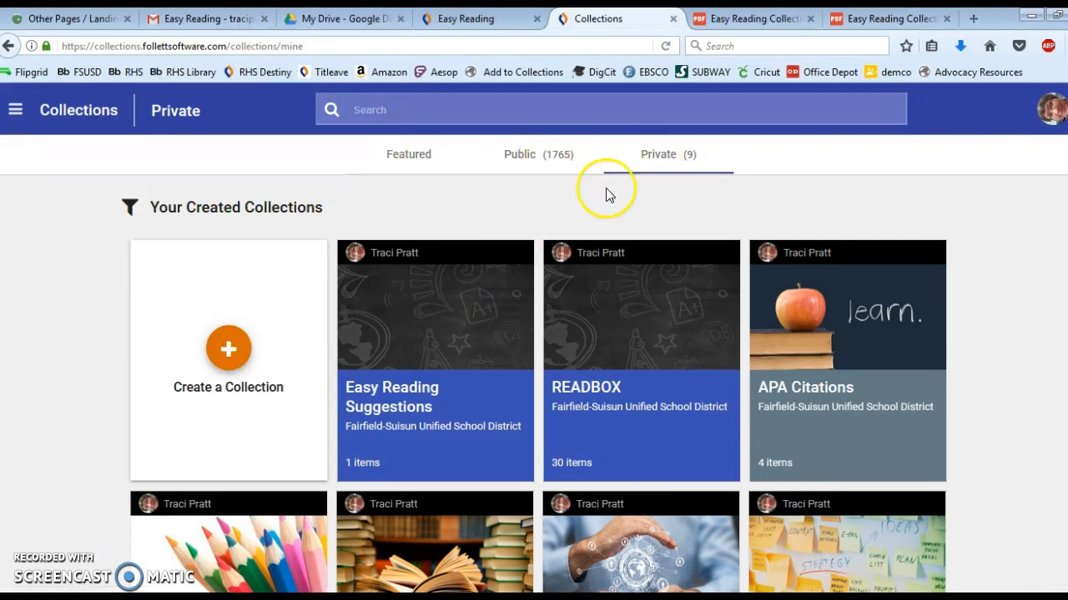
click(642, 376)
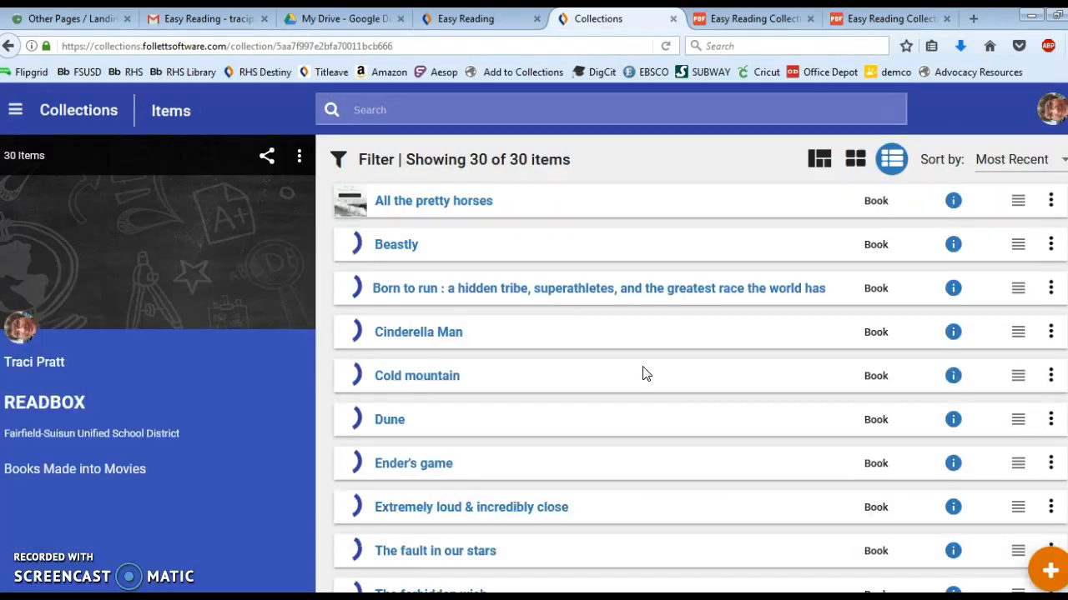
scroll(624, 331, down, 10)
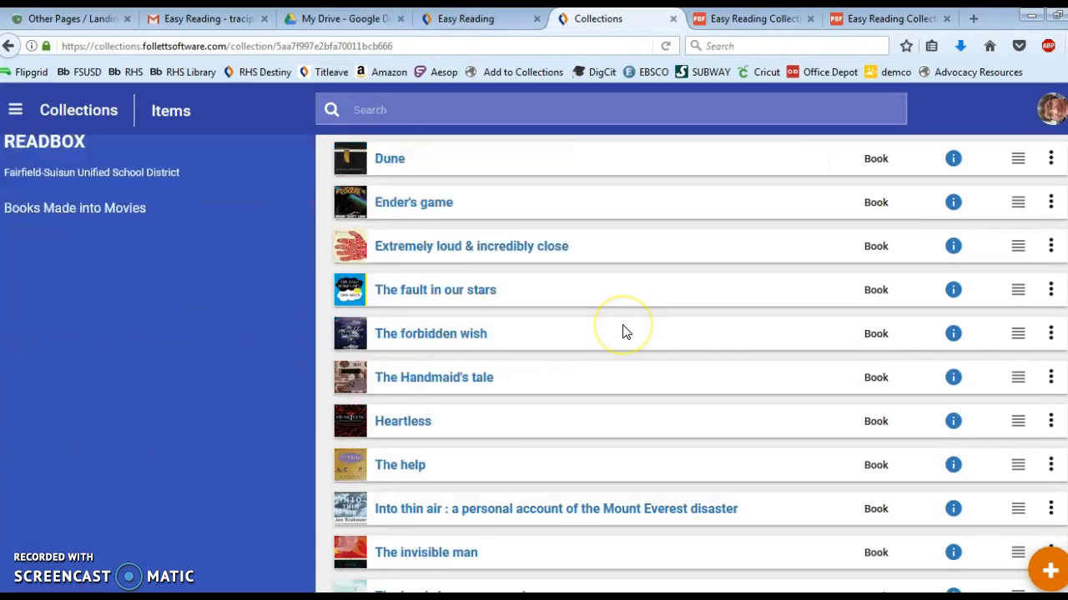
scroll(624, 331, up, 5)
scroll(624, 331, up, 5)
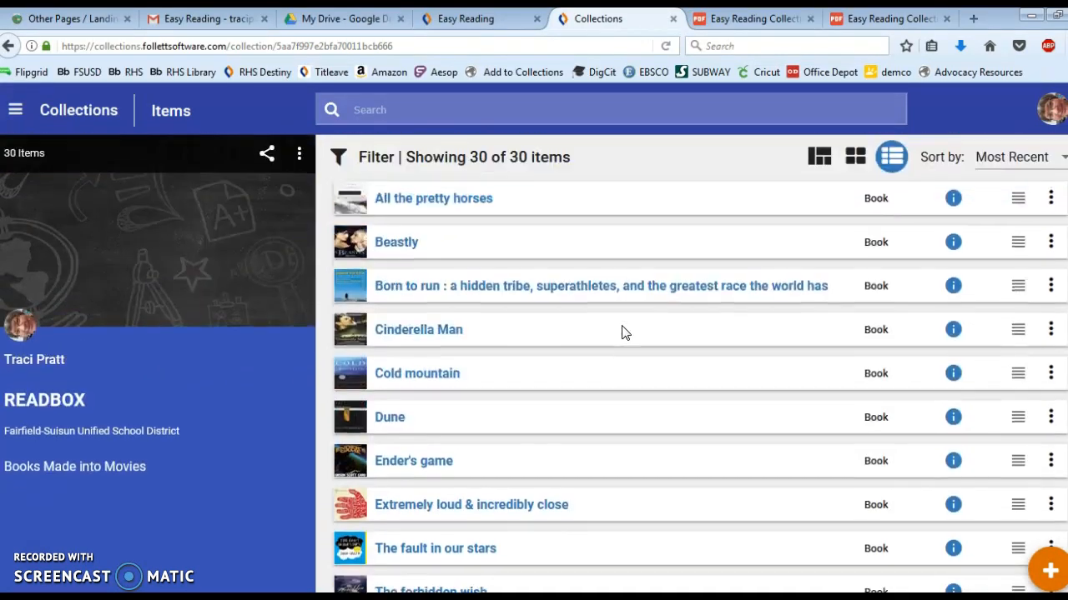
Return to the Easy Reading Suggestions collection, view its Easy Reading Collection Resource List.pdf, and close the opened PDF tabs
click(78, 110)
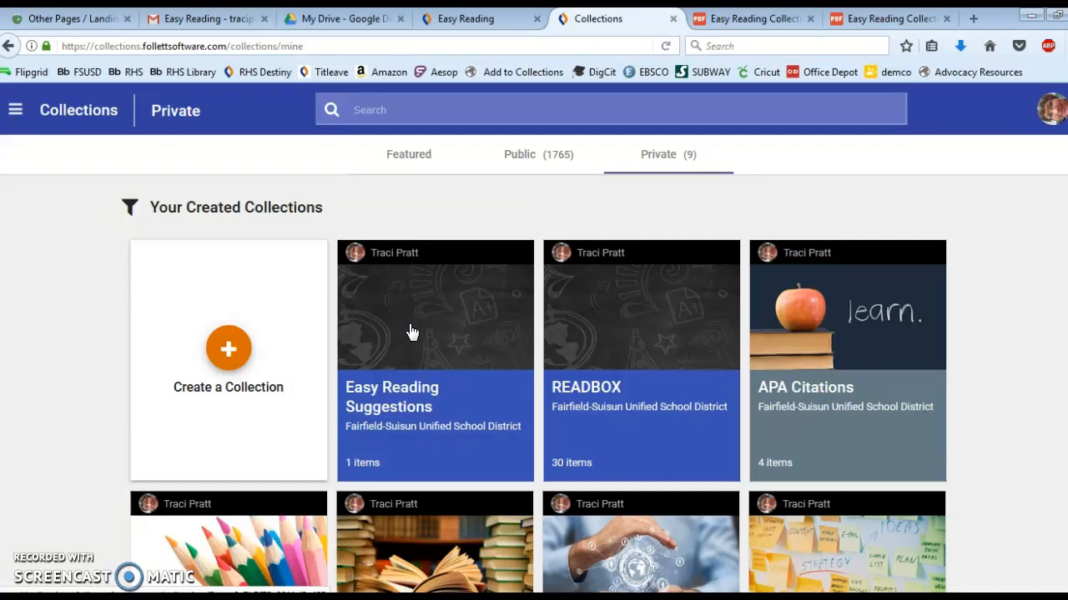
click(404, 334)
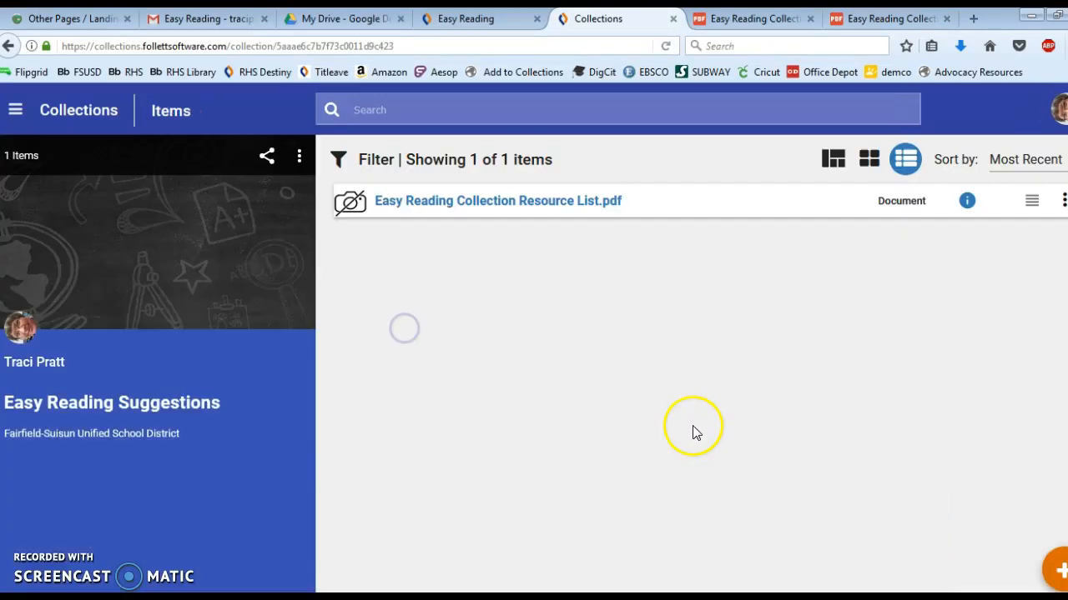
click(520, 205)
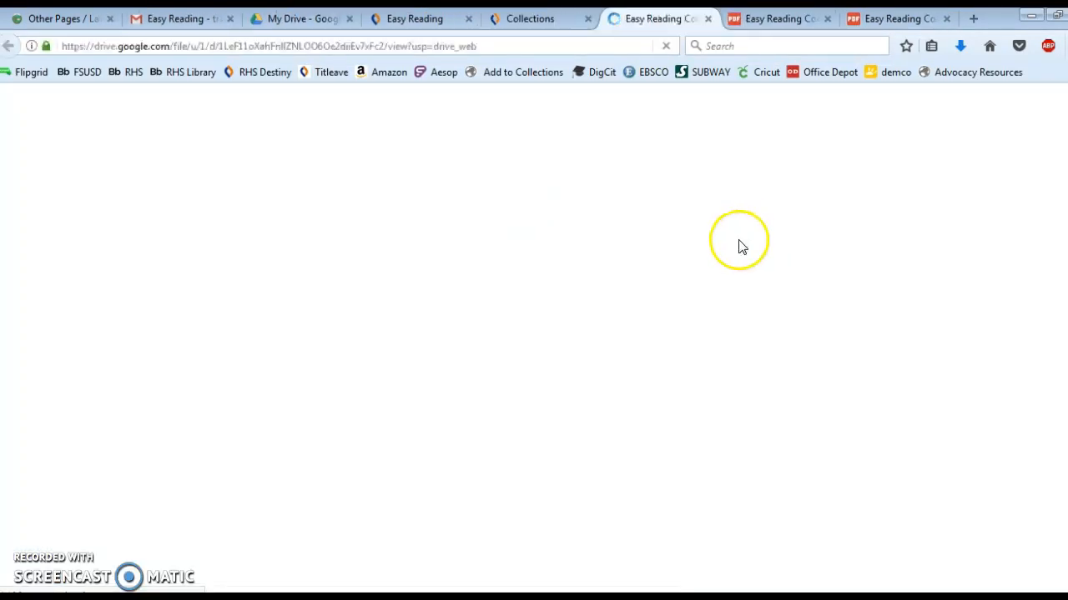
scroll(520, 341, down, 15)
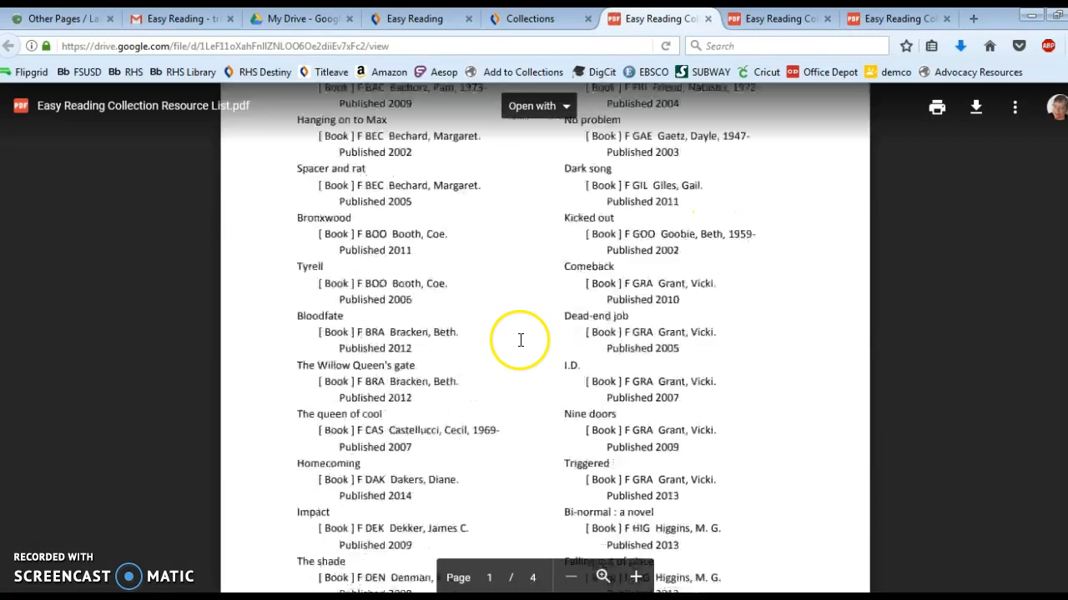
scroll(521, 339, up, 5)
scroll(520, 341, up, 10)
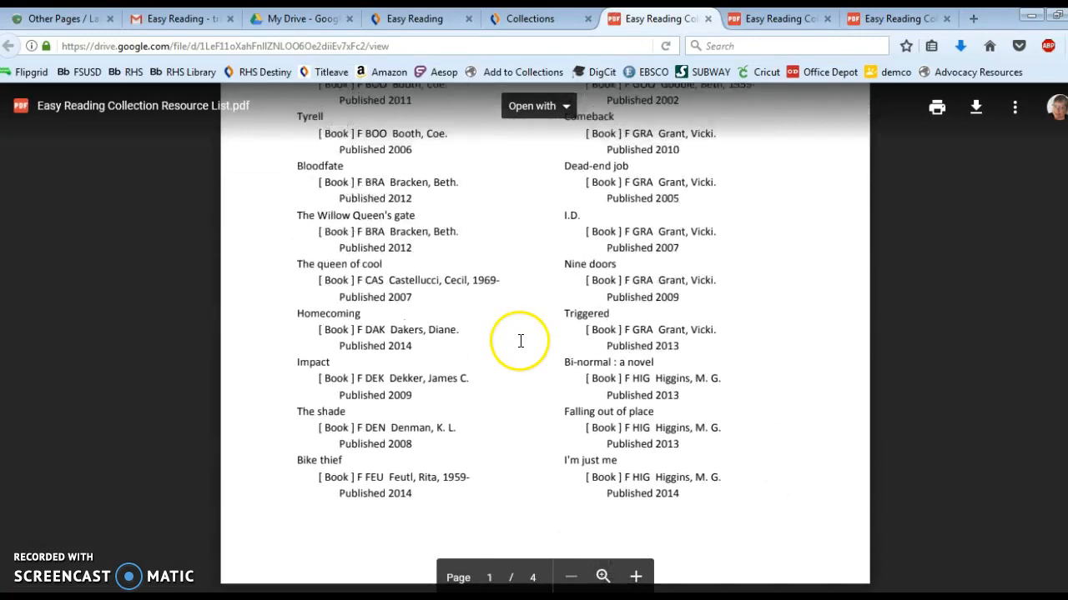
click(707, 18)
click(809, 18)
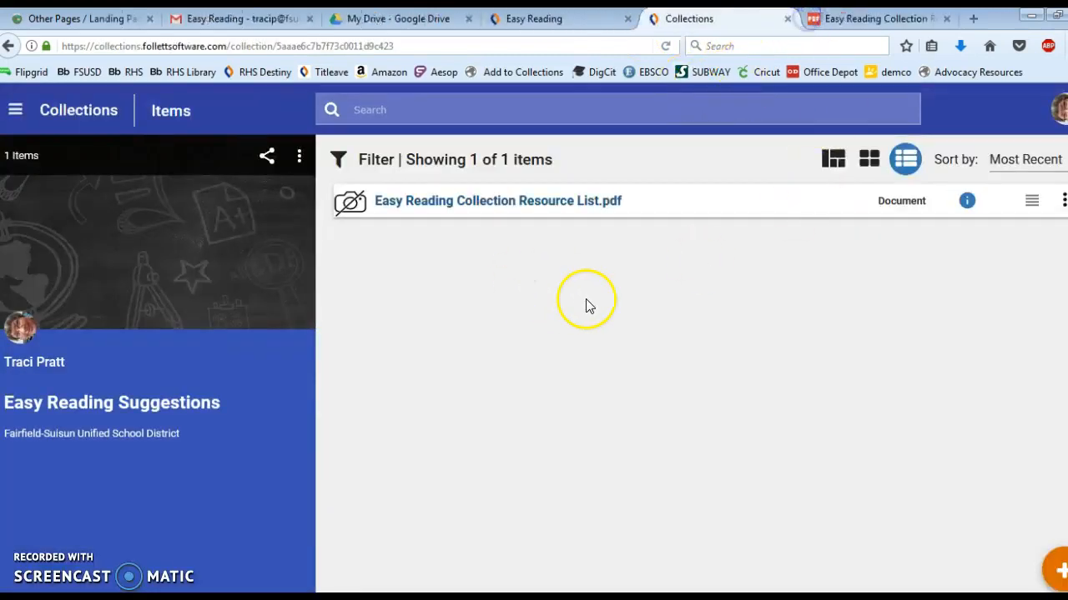